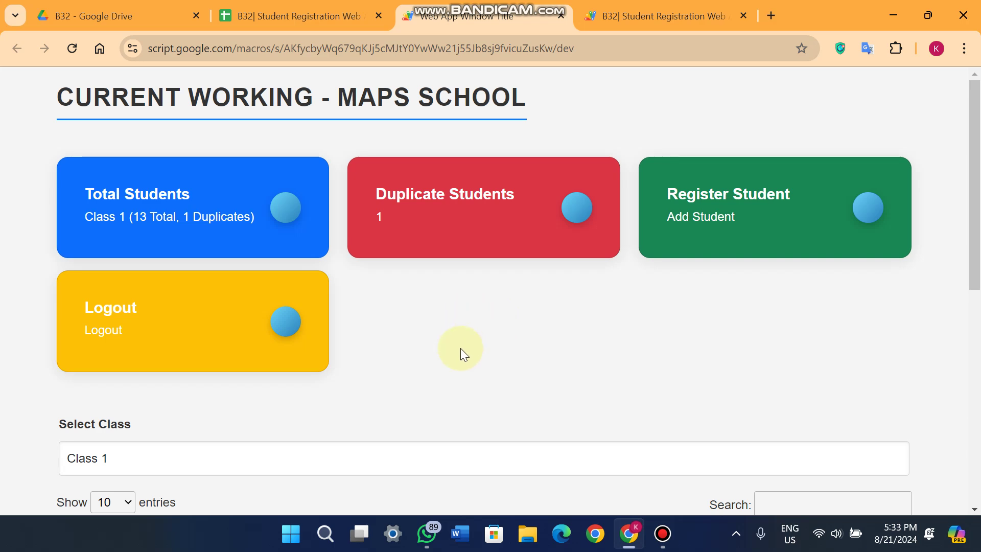
Review the Class 1 all-students and duplicate-students lists, which show admission 11 twice
scroll(461, 348, "down", 6)
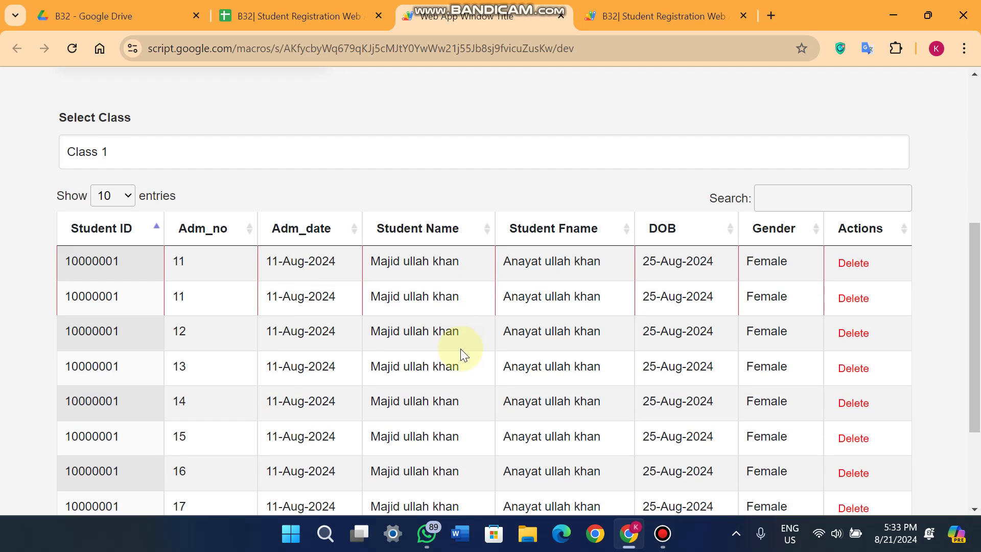
scroll(461, 348, "up", 6)
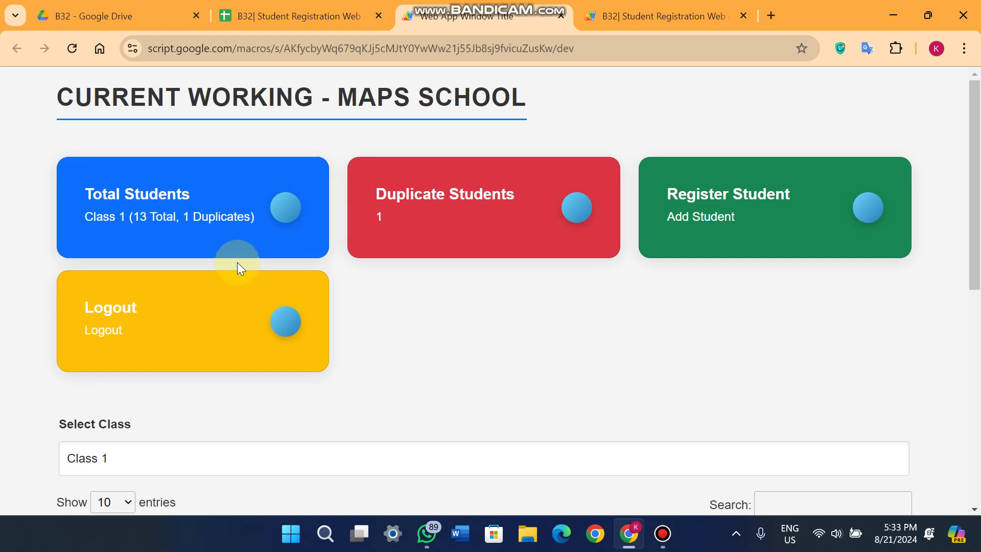
left_click(235, 228)
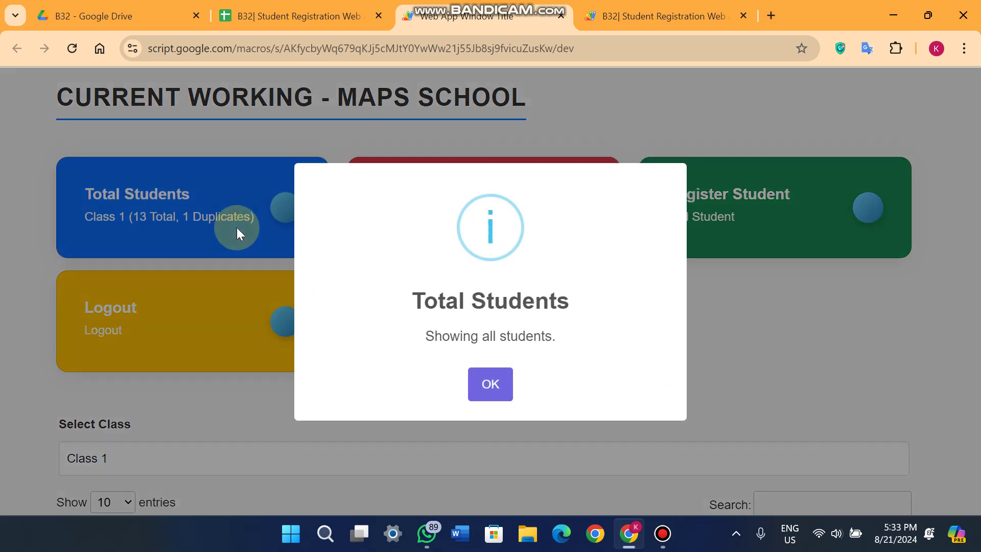
left_click(468, 388)
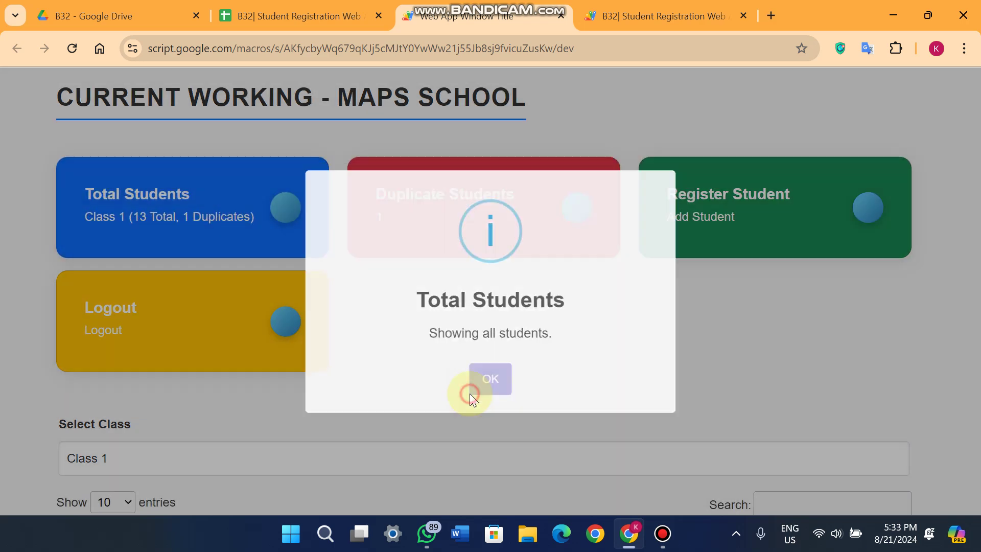
scroll(510, 311, "down", 5)
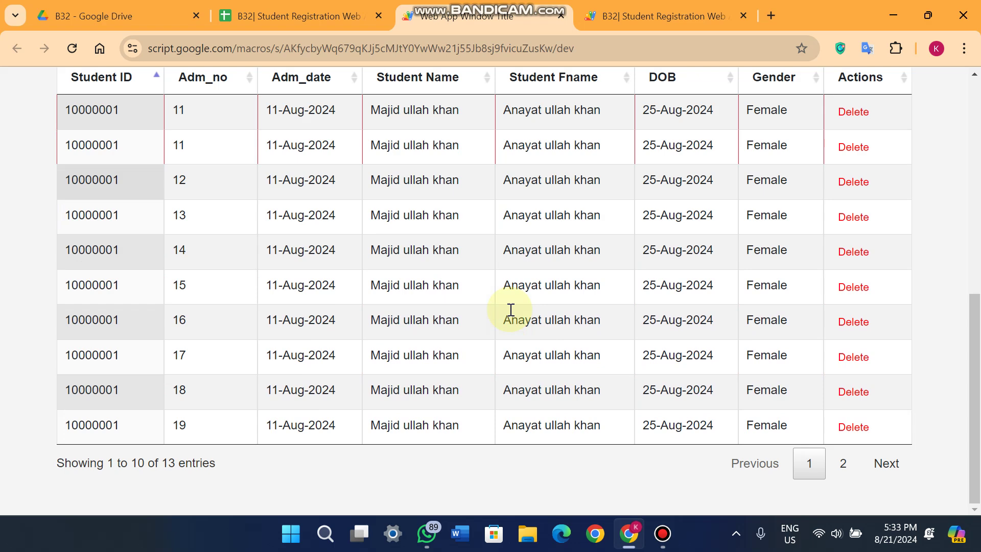
scroll(511, 310, "up", 10)
left_click(494, 216)
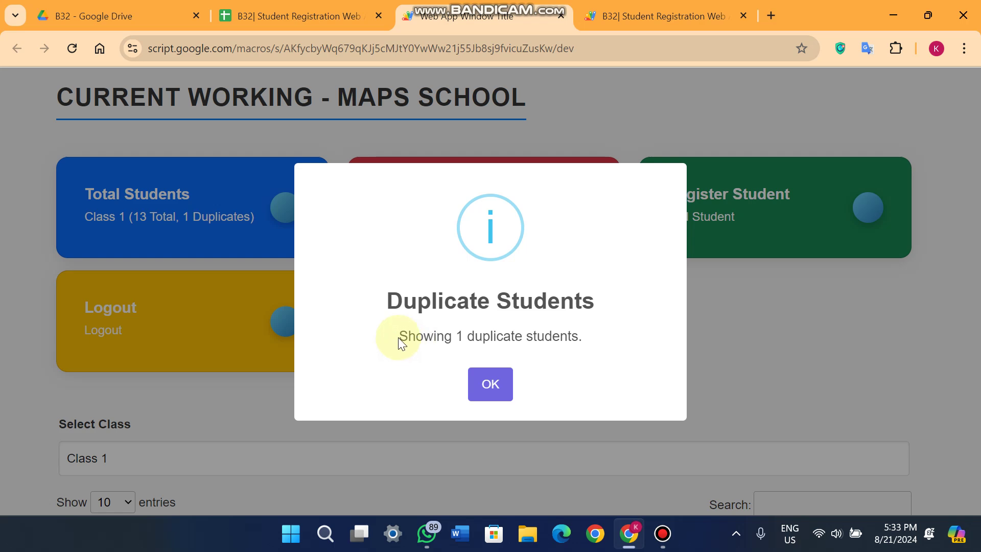
left_click_drag(398, 338, 587, 336)
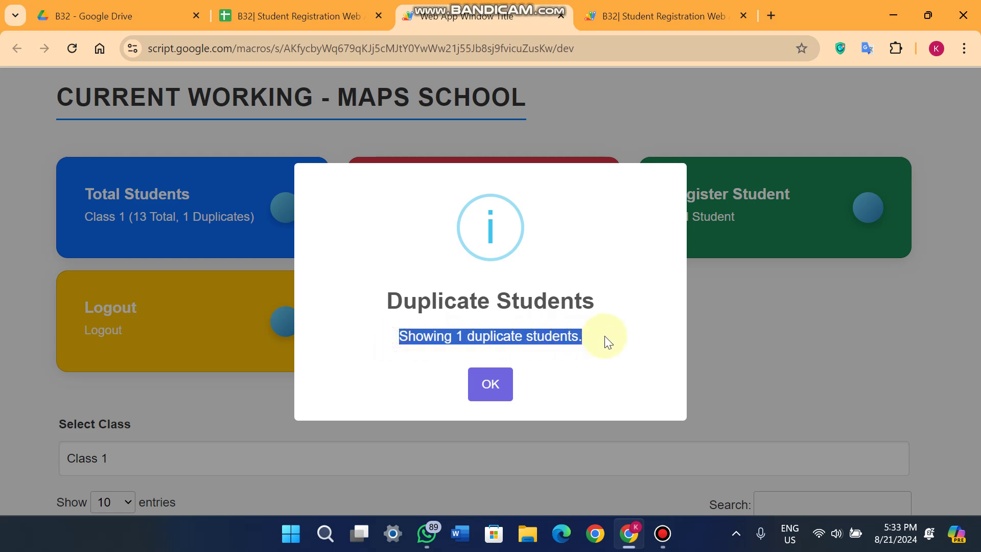
left_click(488, 383)
Delete the second admission 11 record, leaving 12 total students and 0 duplicates
scroll(485, 357, "down", 3)
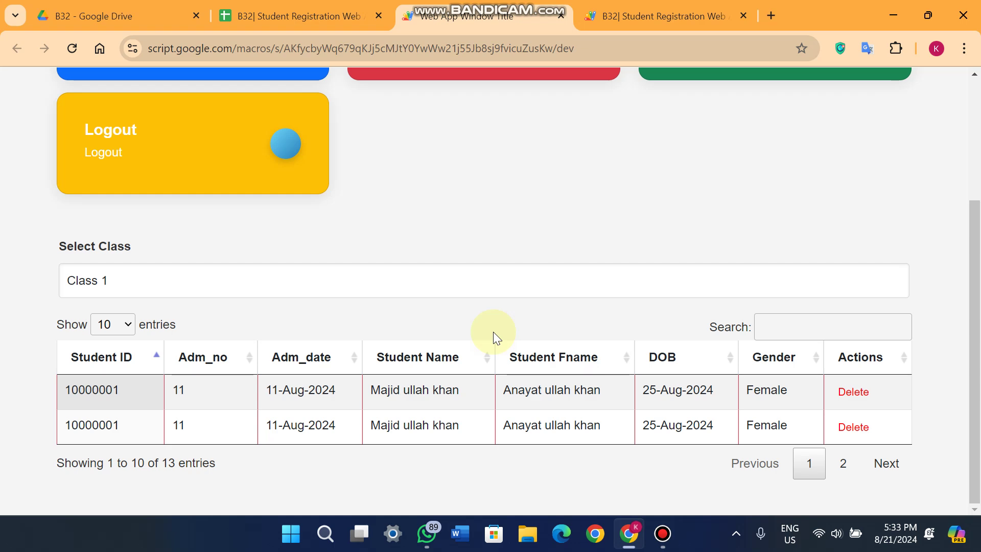
left_click(852, 427)
left_click(490, 398)
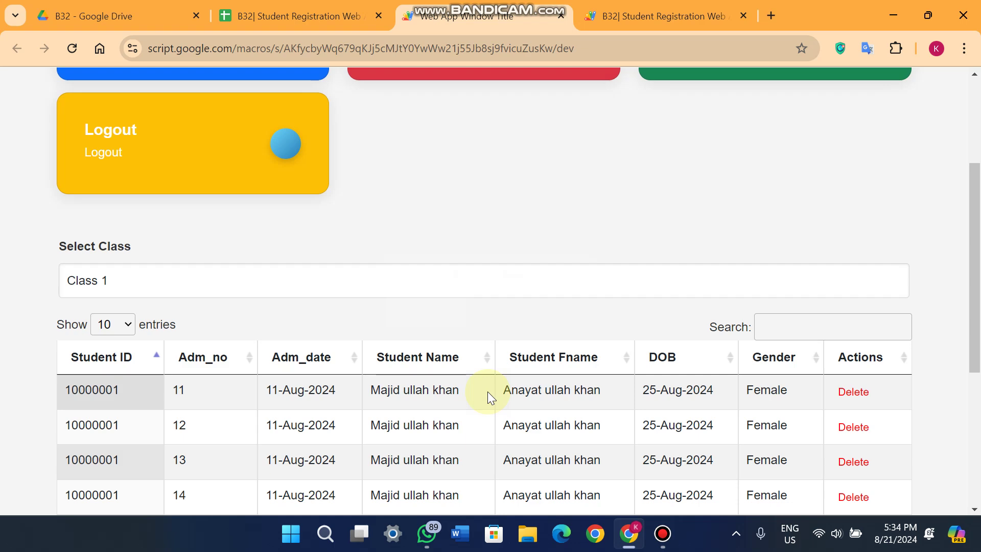
scroll(280, 379, "up", 4)
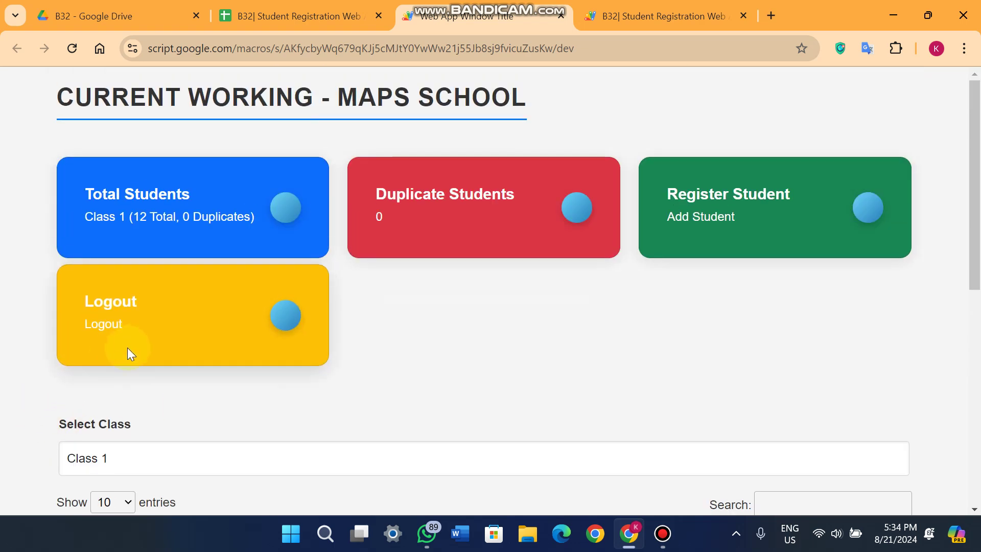
Log out of the MAPS SCHOOL dashboard, confirming and acknowledging the Logged out message
left_click(102, 336)
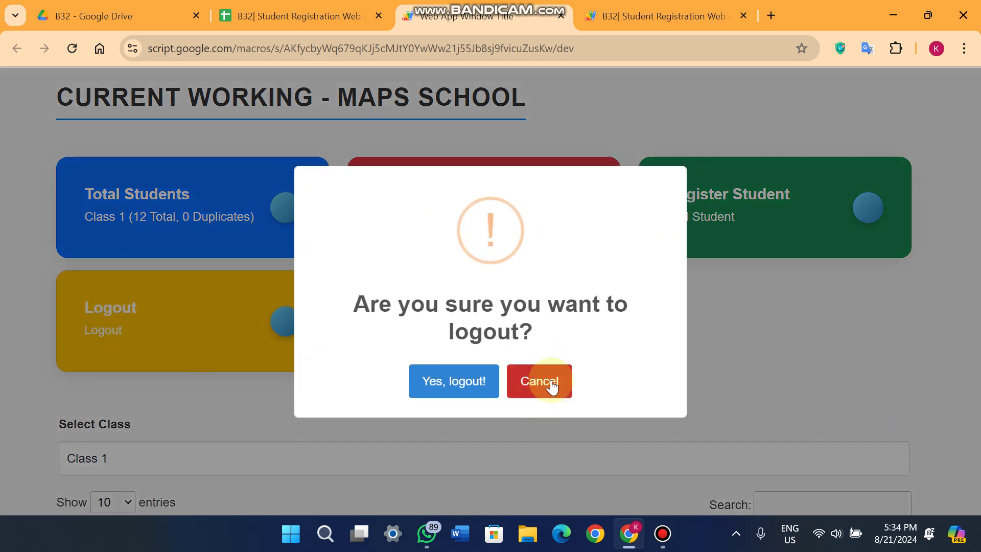
left_click(459, 383)
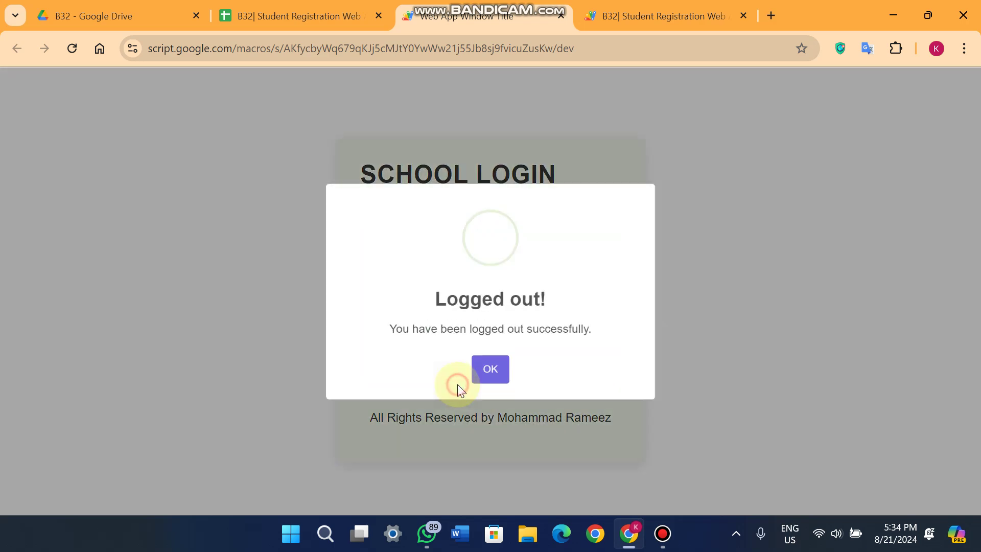
left_click(501, 387)
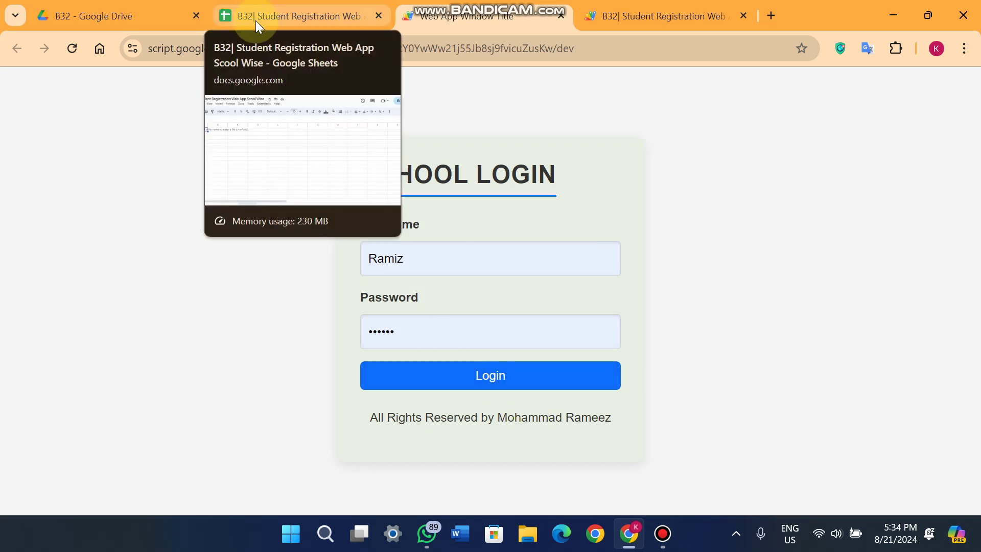
Create a new Google Sheets spreadsheet inside the B32 Drive folder
left_click(153, 15)
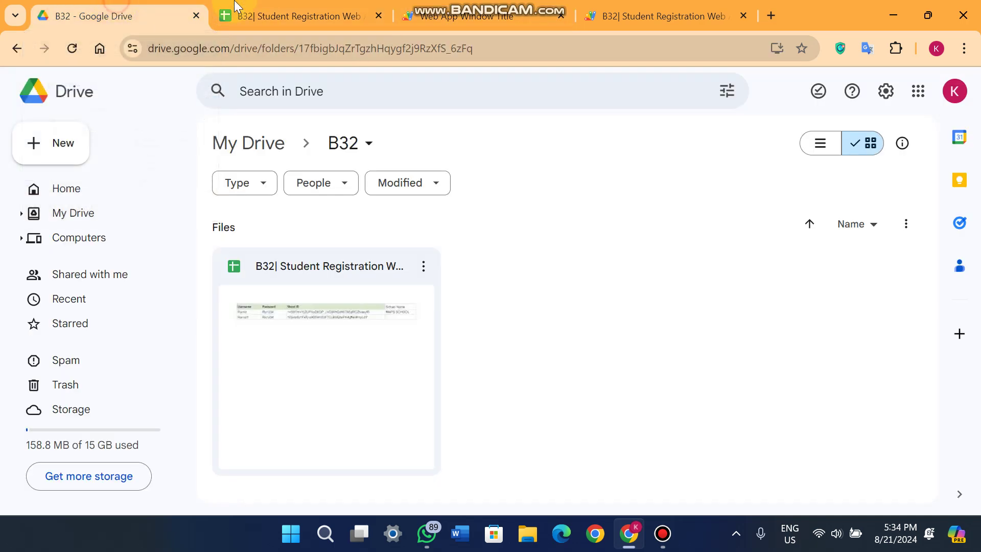
left_click(271, 6)
left_click(173, 8)
right_click(569, 302)
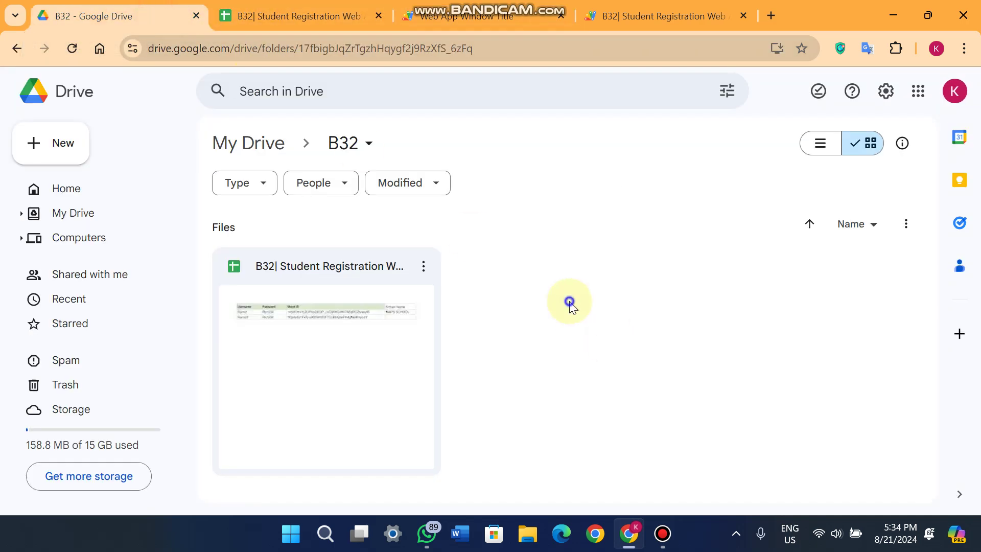
left_click(655, 387)
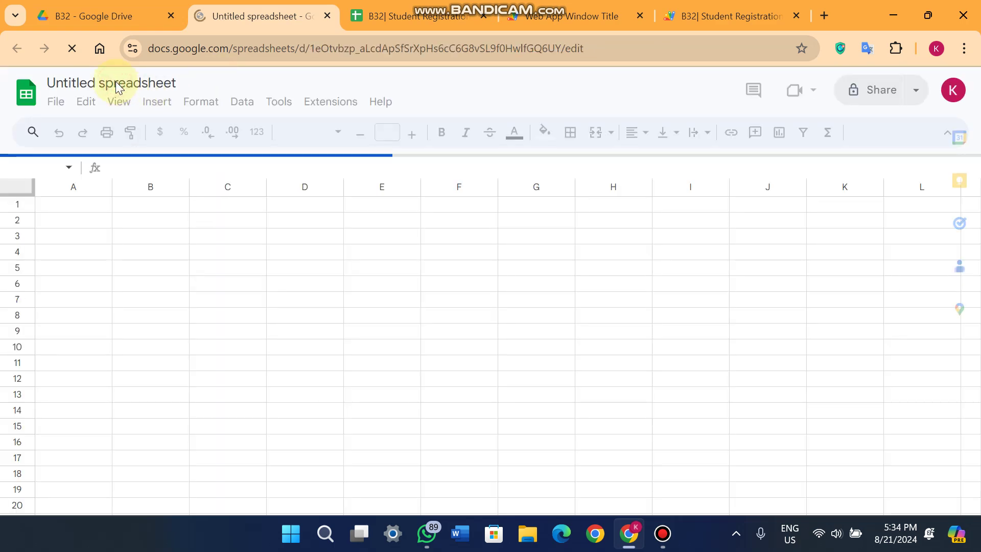
Enter 'ABC 1' in cell A1 and title the spreadsheet 'ABC 1 School'
left_click(148, 82)
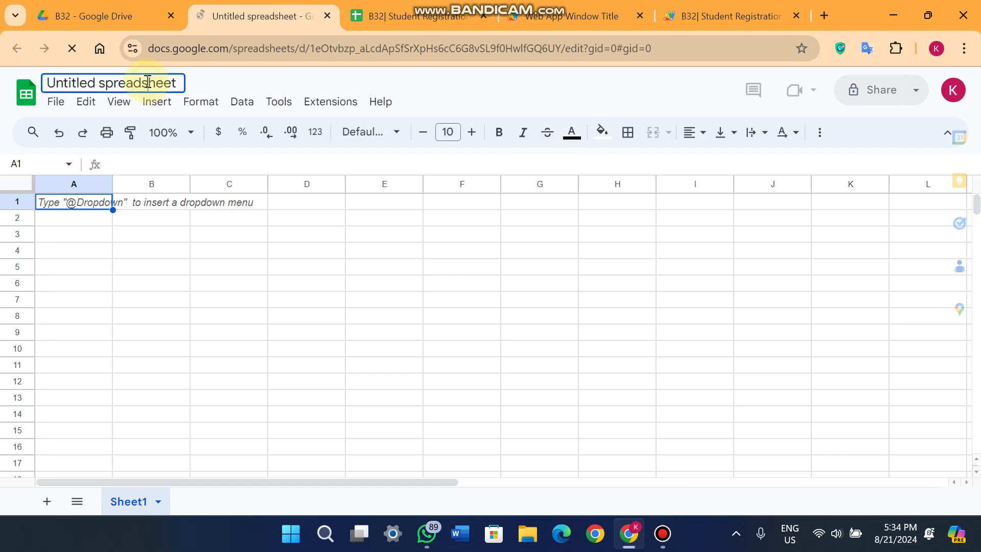
key("Escape")
type("A")
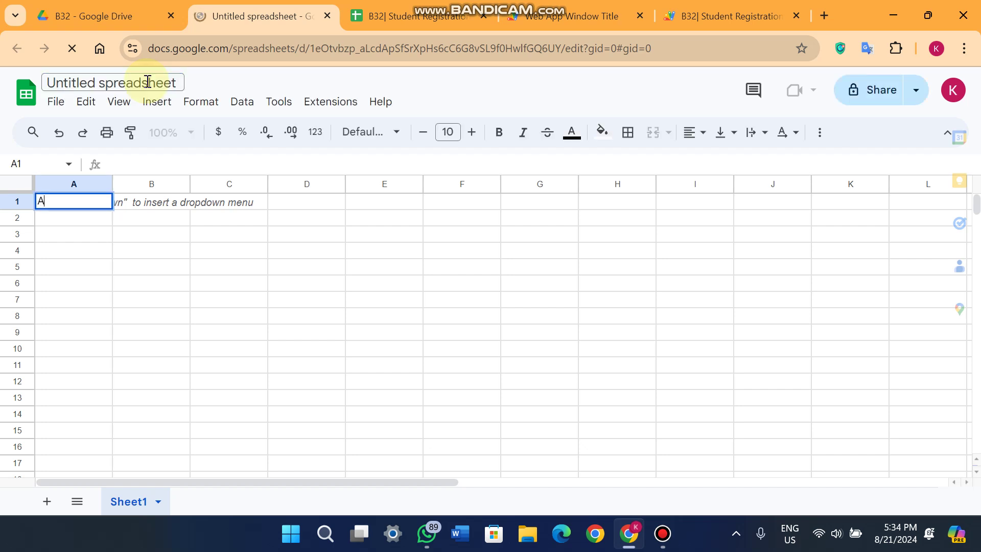
type("BC 1")
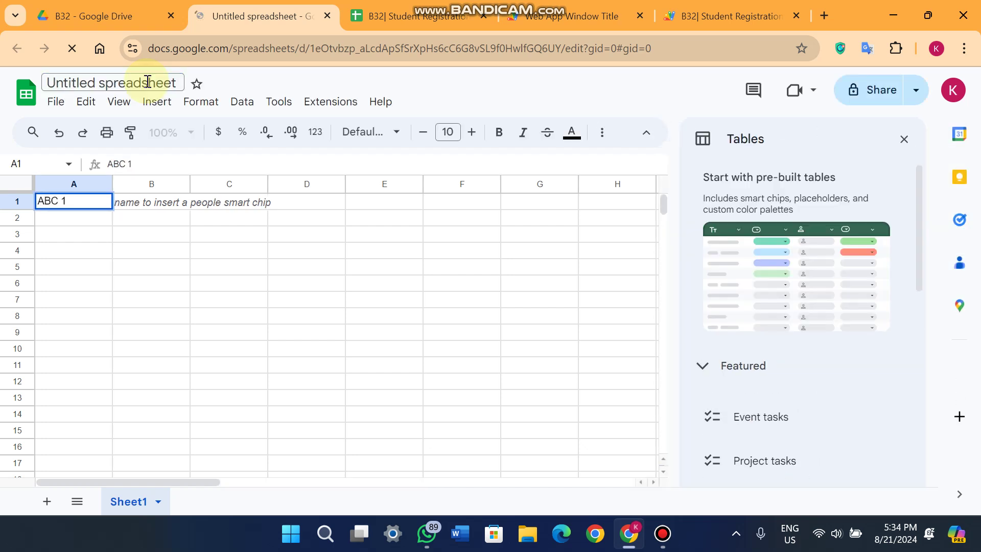
left_click(147, 82)
type("ABC !!")
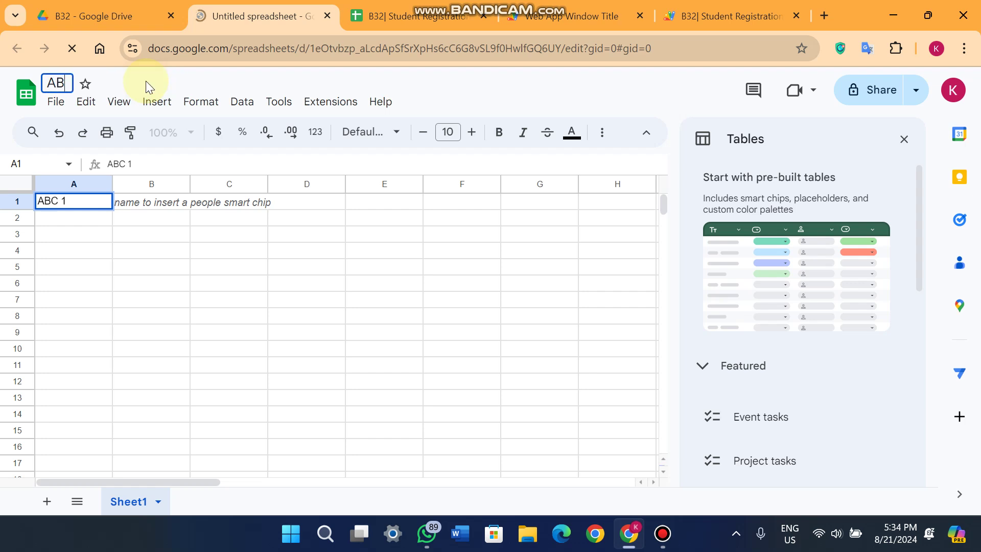
key("BackSpace")
key("BackSpace")
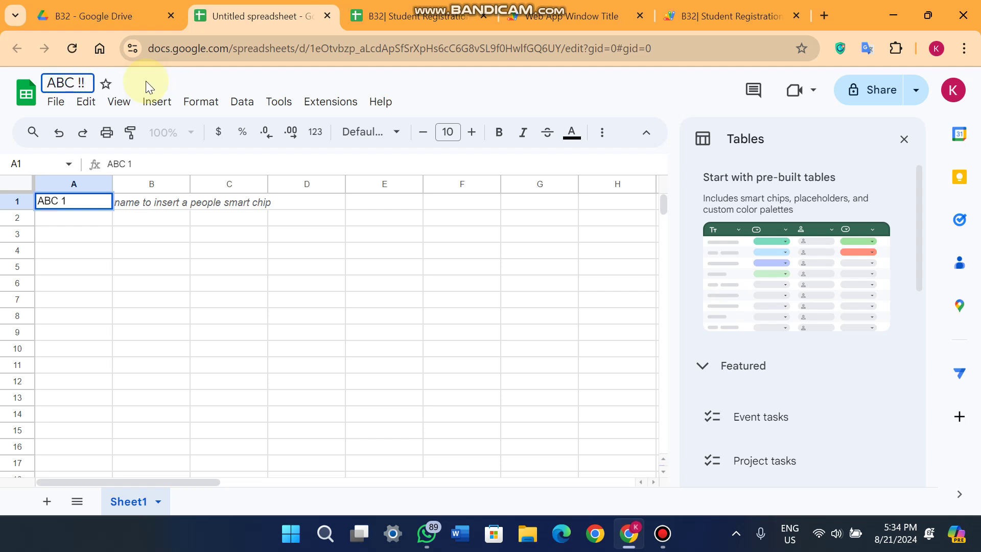
type("1 School")
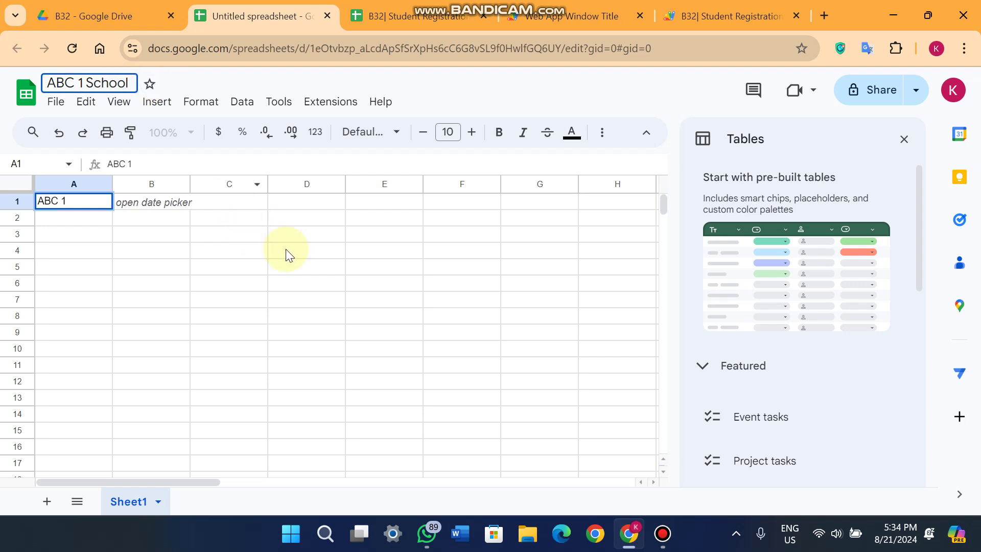
left_click(322, 285)
Copy the Class 1 headers STD_ID through GENDER into row 1 of ABC 1 School
left_click(404, 16)
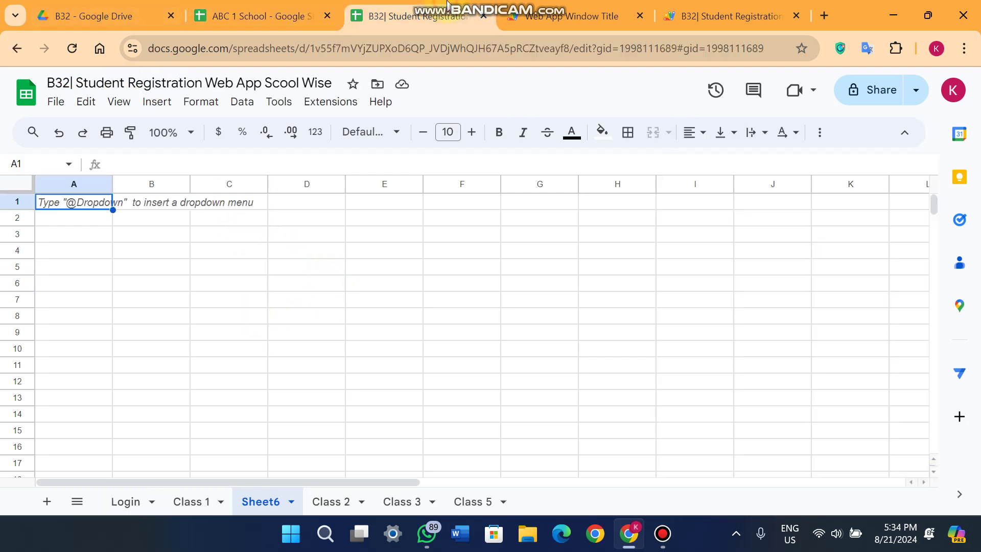
left_click(200, 504)
left_click_drag(72, 202, 660, 203)
key("ctrl+c")
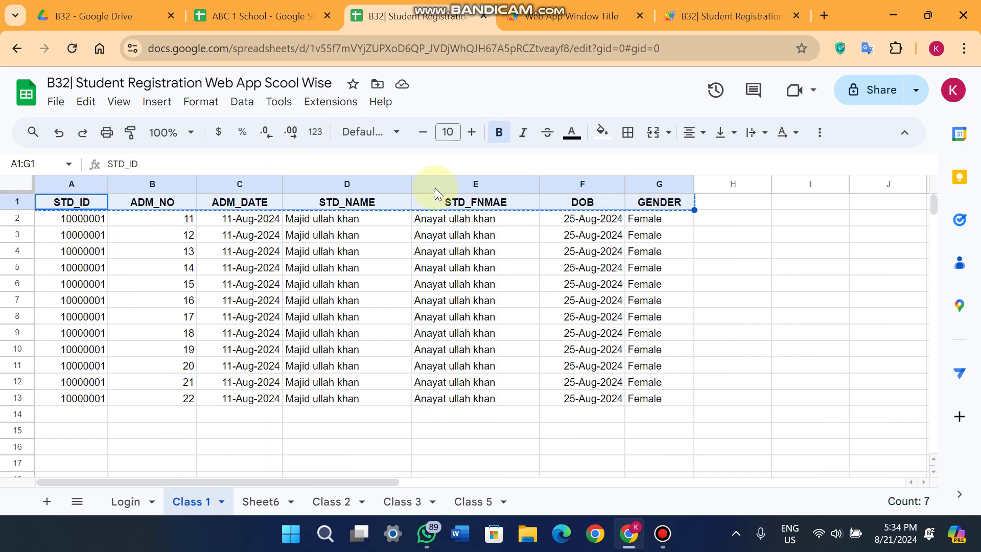
left_click(261, 16)
left_click(69, 202)
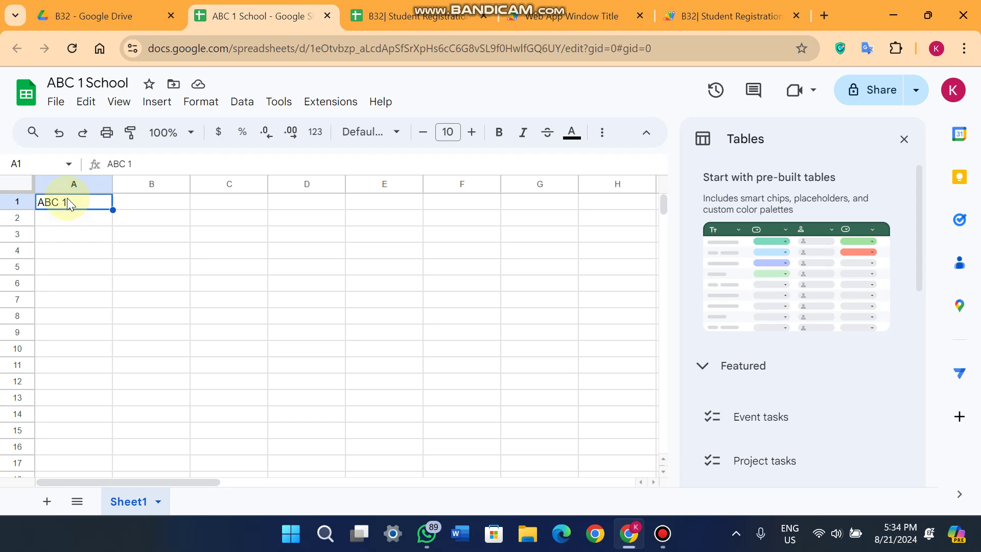
key("ctrl+v")
left_click(904, 139)
left_click(417, 322)
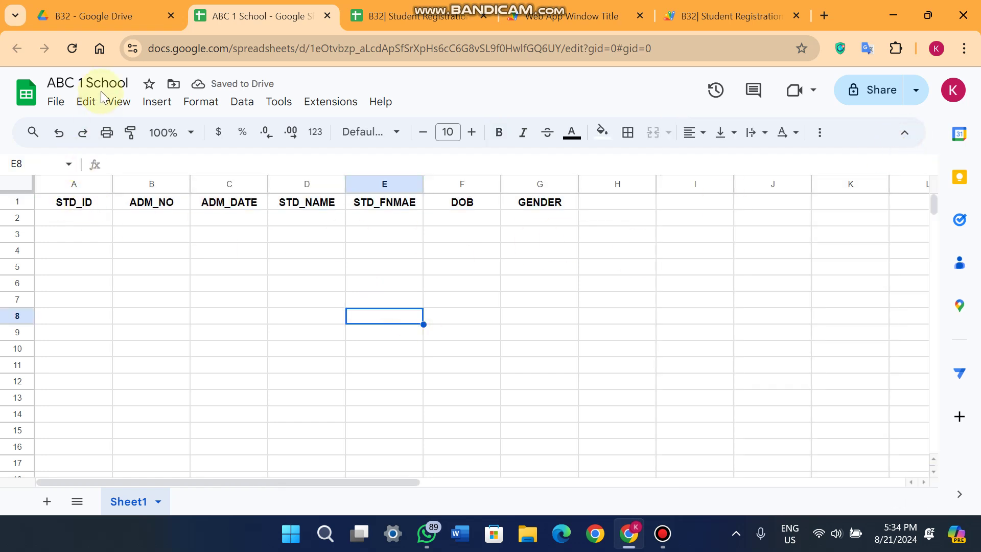
left_click(414, 16)
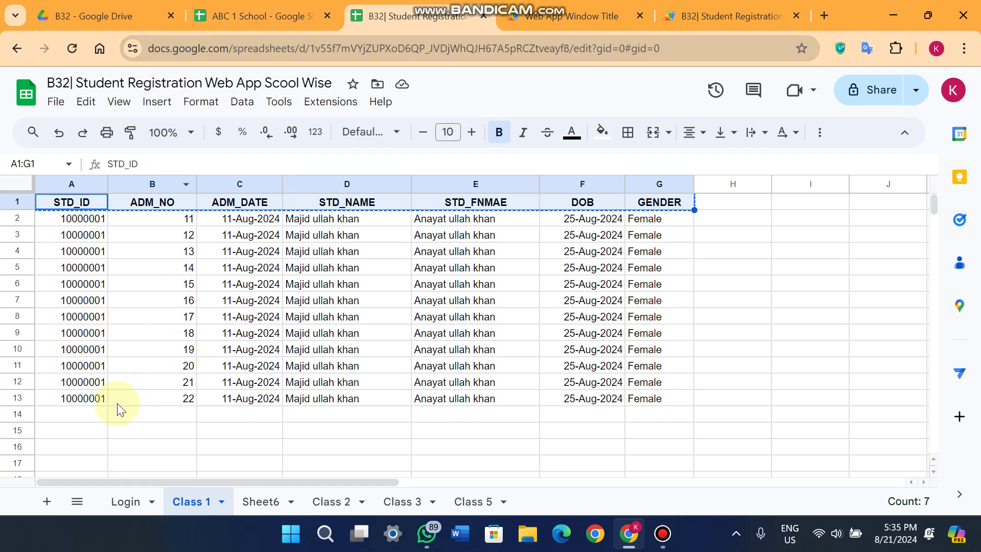
Paste the ABC 1 School spreadsheet ID from its URL into Login sheet cell C3
left_click(133, 497)
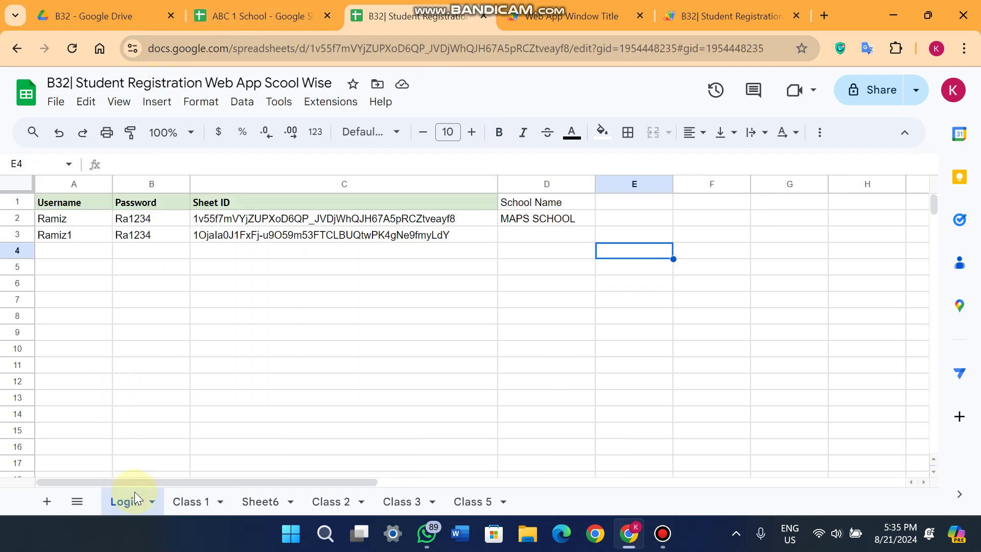
left_click(78, 206)
left_click(153, 205)
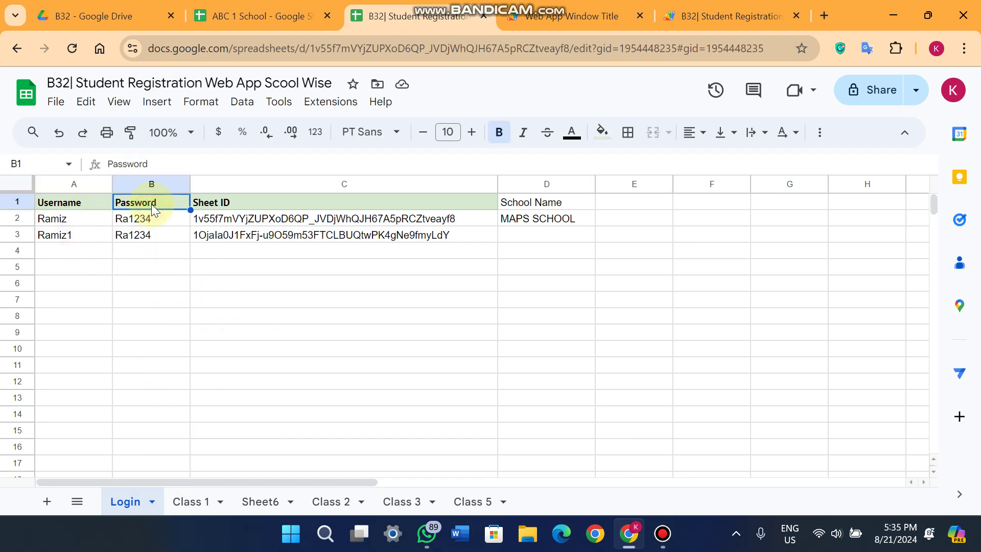
left_click(212, 203)
left_click(276, 7)
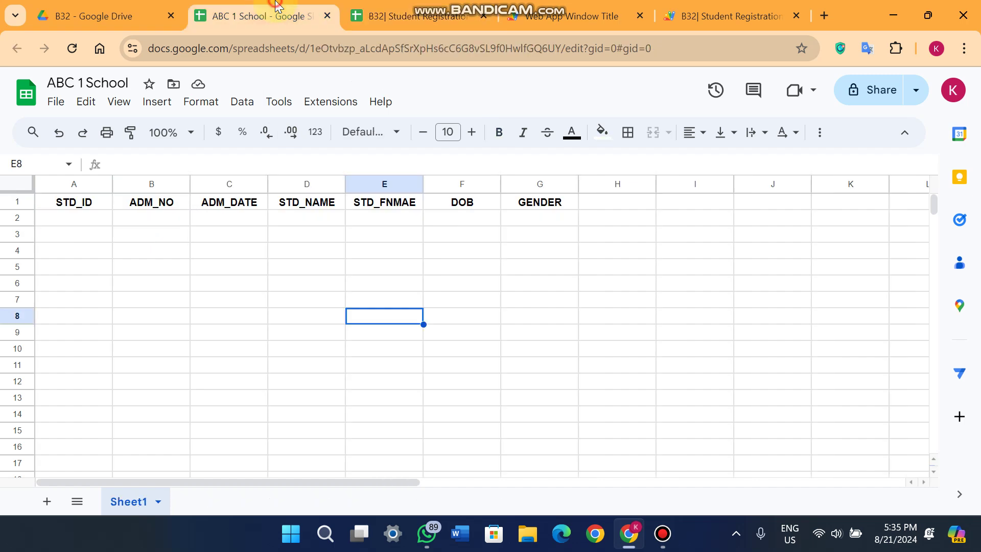
double_click(331, 48)
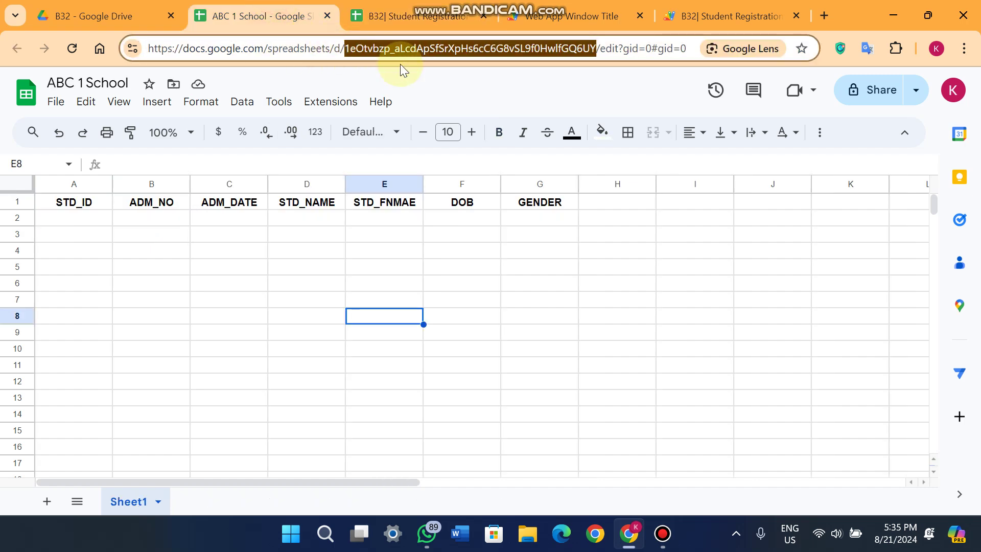
left_click(409, 16)
left_click(296, 235)
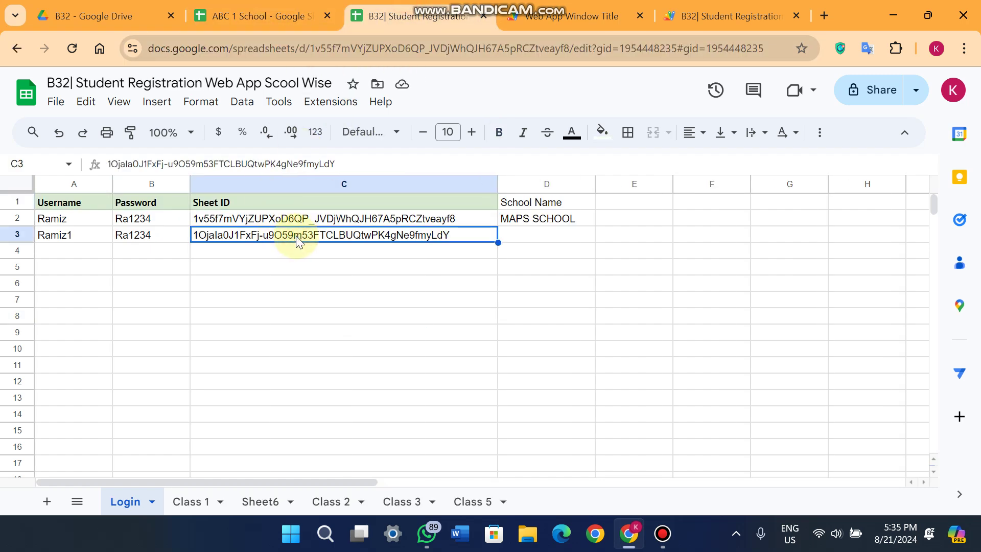
key("ctrl+v")
left_click(291, 314)
Paste the school name 'ABC 1 School' into Login sheet cell D3
left_click(255, 15)
left_click(108, 84)
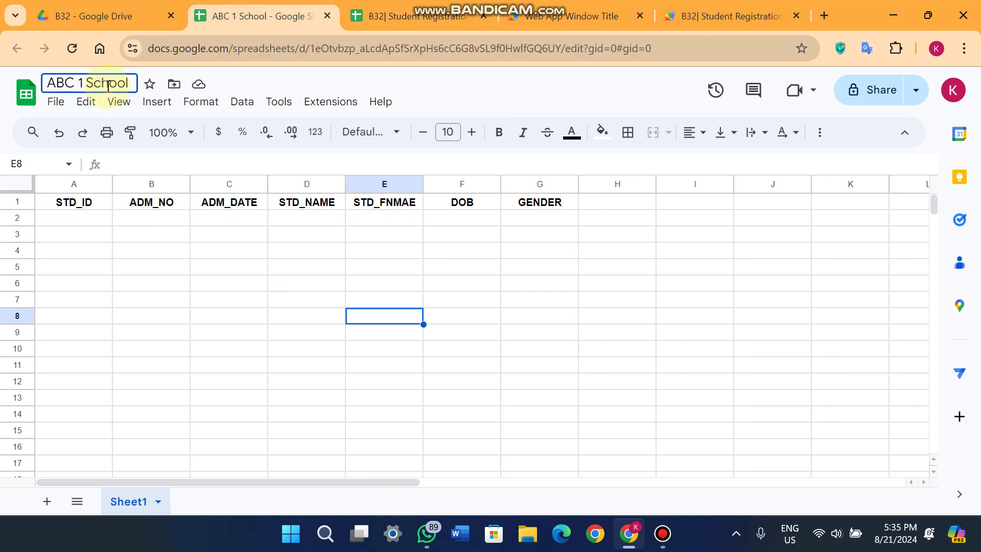
left_click(409, 16)
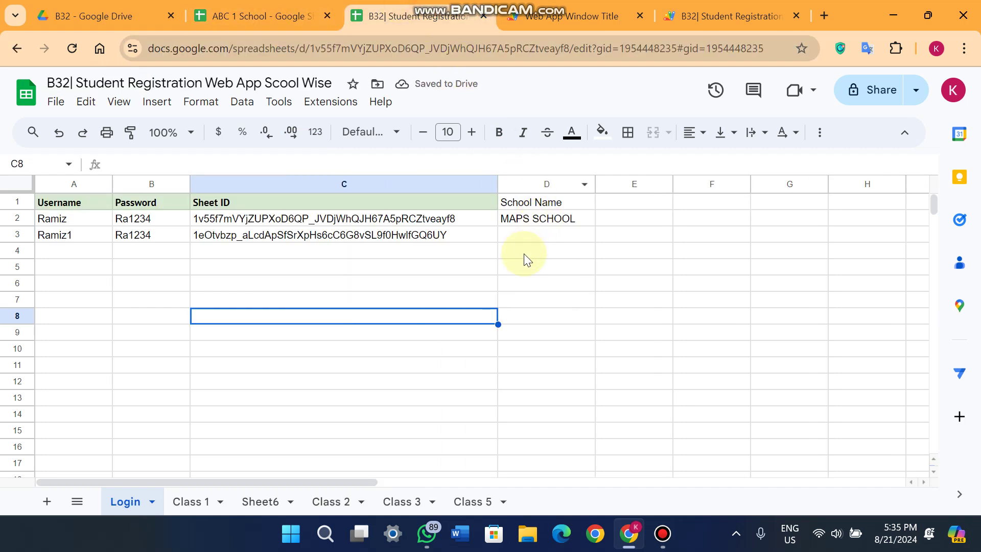
left_click(541, 234)
key("ctrl+v")
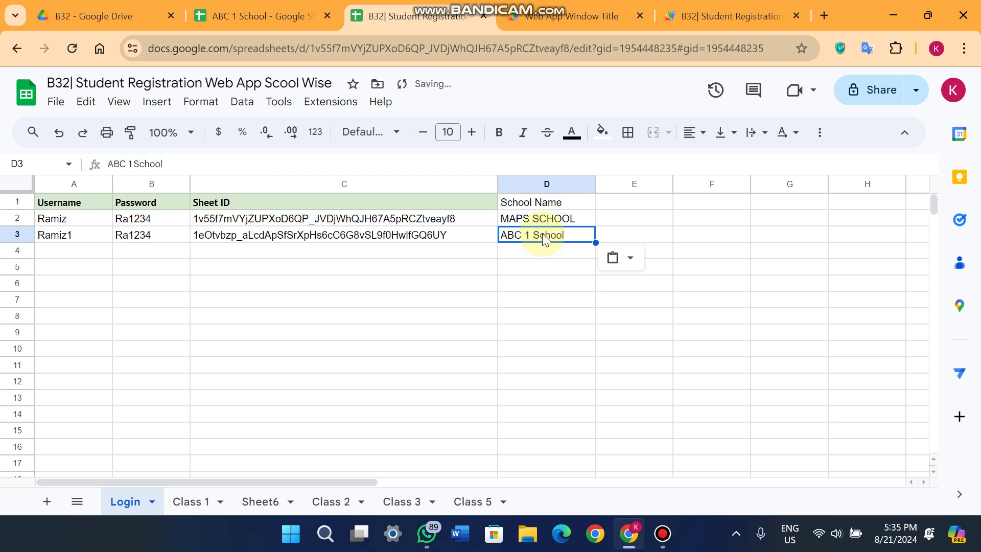
left_click(525, 331)
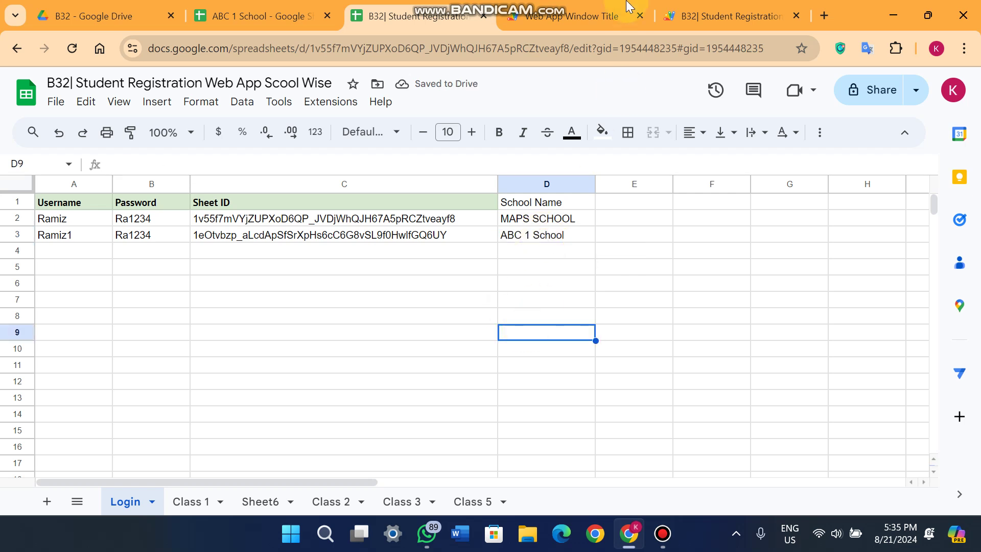
left_click(629, 7)
left_click(265, 15)
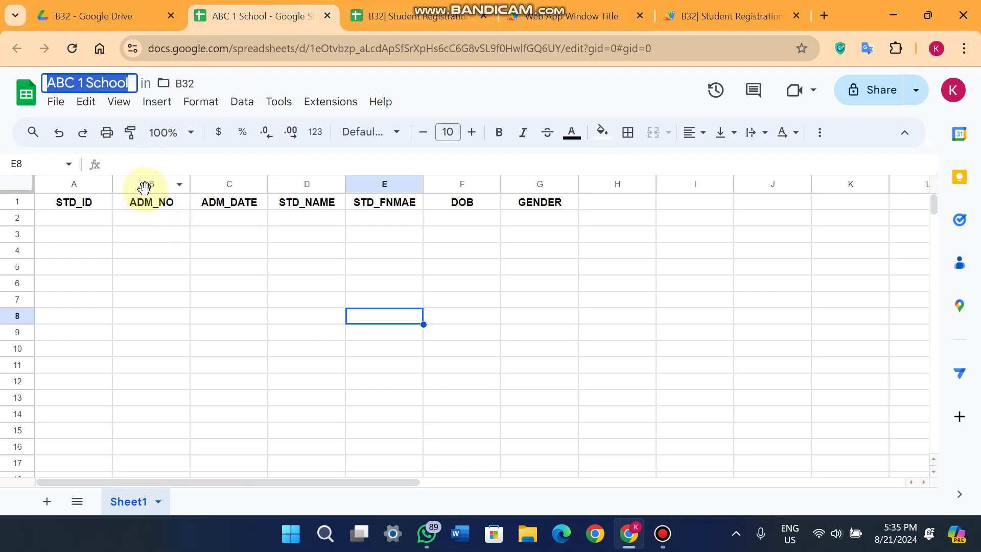
left_click(357, 16)
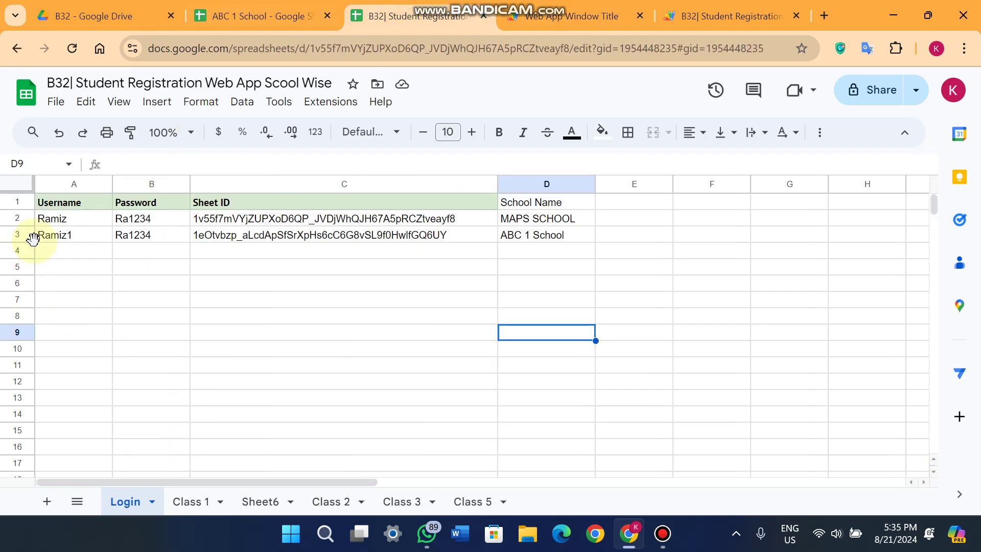
left_click(567, 16)
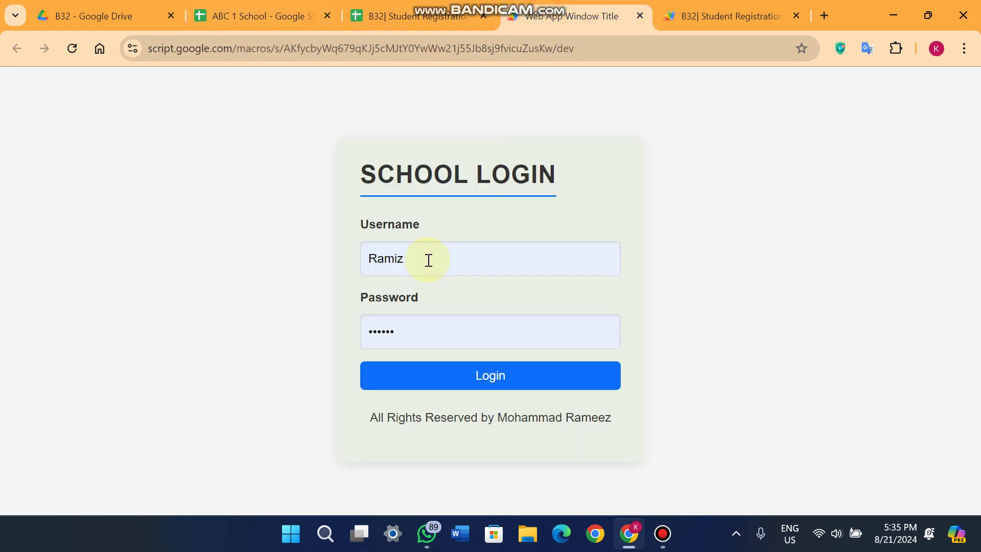
Log in with the second school's username and open the class list, showing only Sheet1
left_click(429, 253)
type("1")
left_click(440, 369)
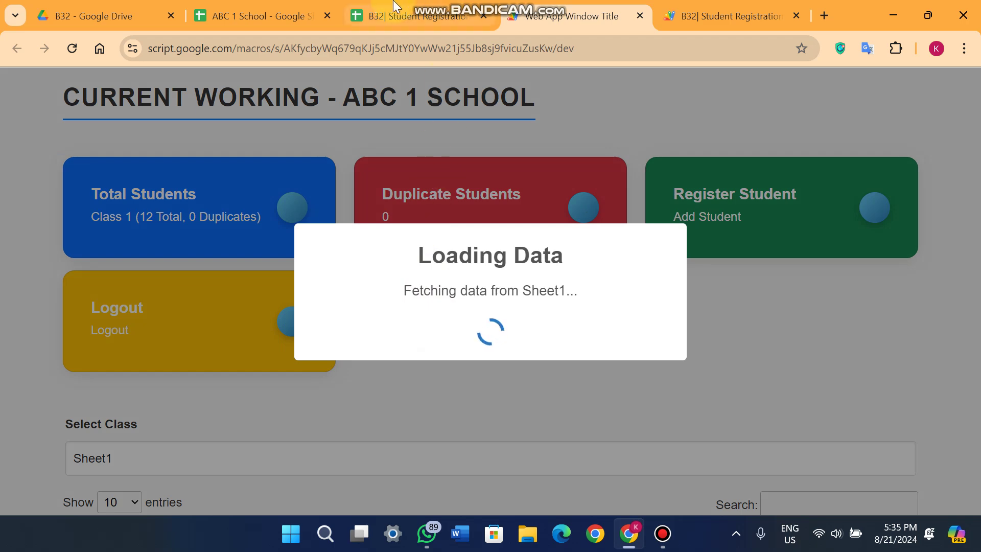
left_click(311, 11)
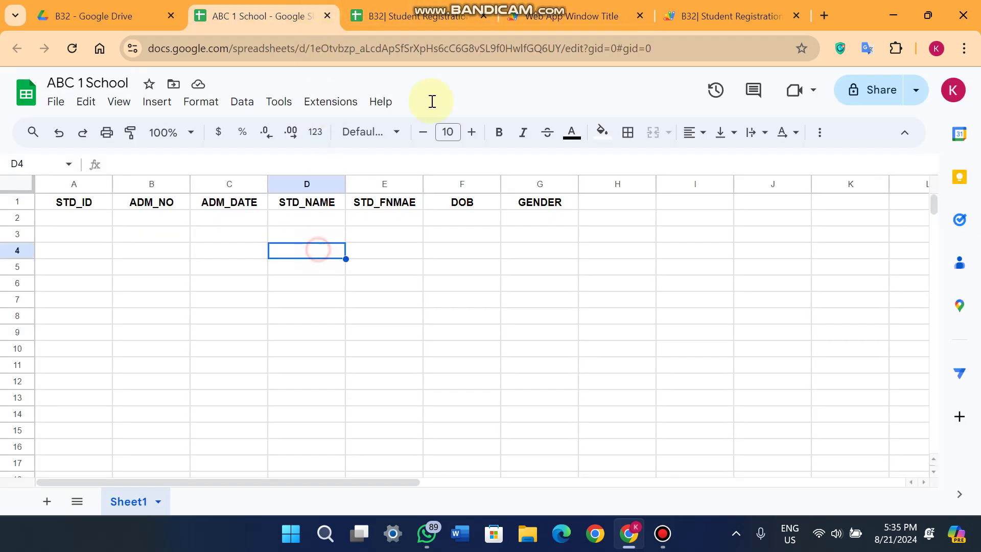
left_click(417, 16)
left_click(527, 16)
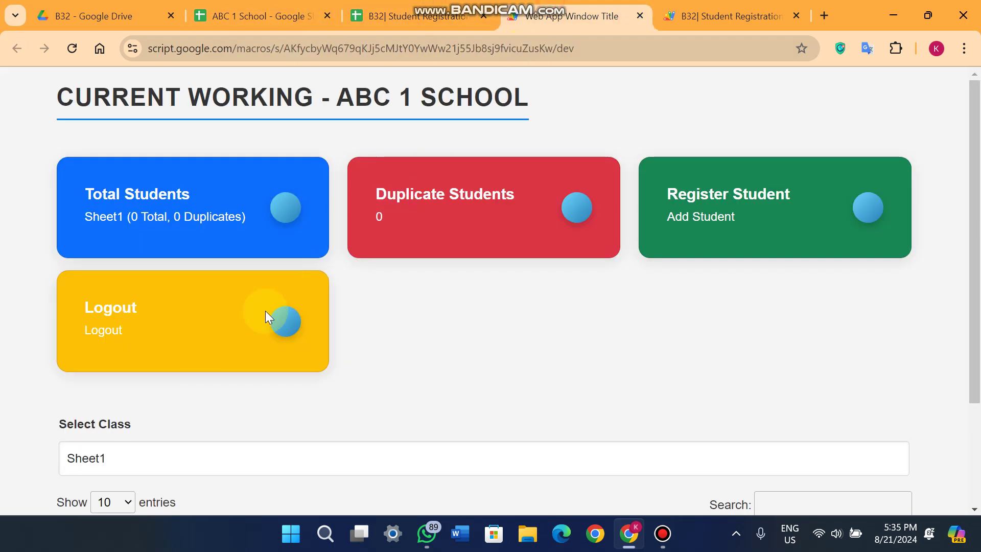
left_click(127, 462)
scroll(146, 439, "down", 3)
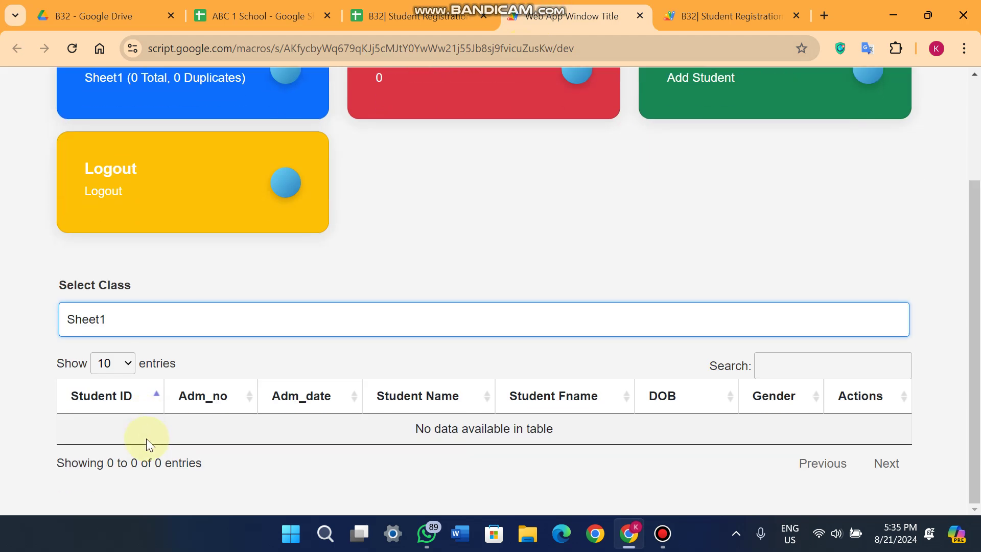
left_click(119, 326)
Add five new sheets, Sheet2 through Sheet6, to the ABC 1 School workbook
left_click(243, 6)
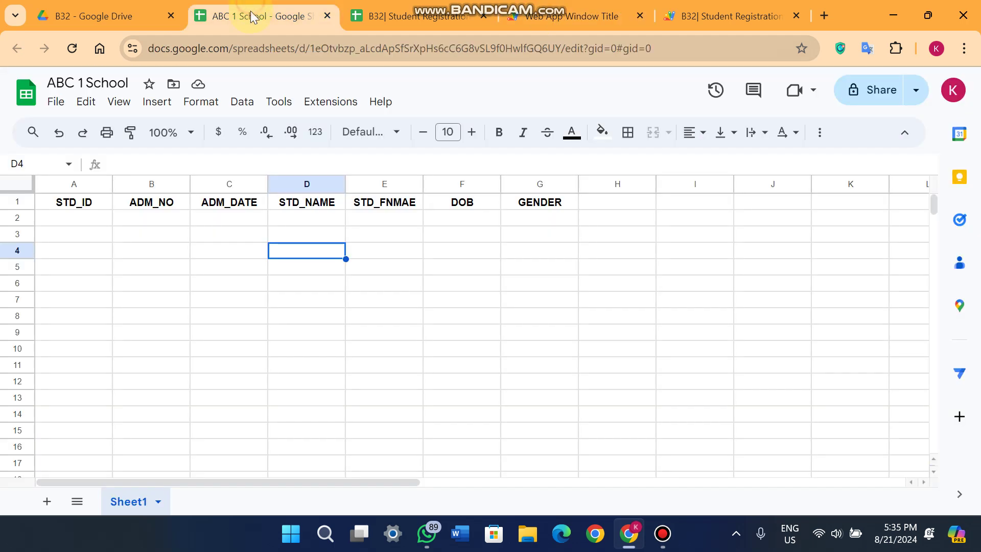
left_click(42, 505)
left_click(44, 503)
left_click(44, 504)
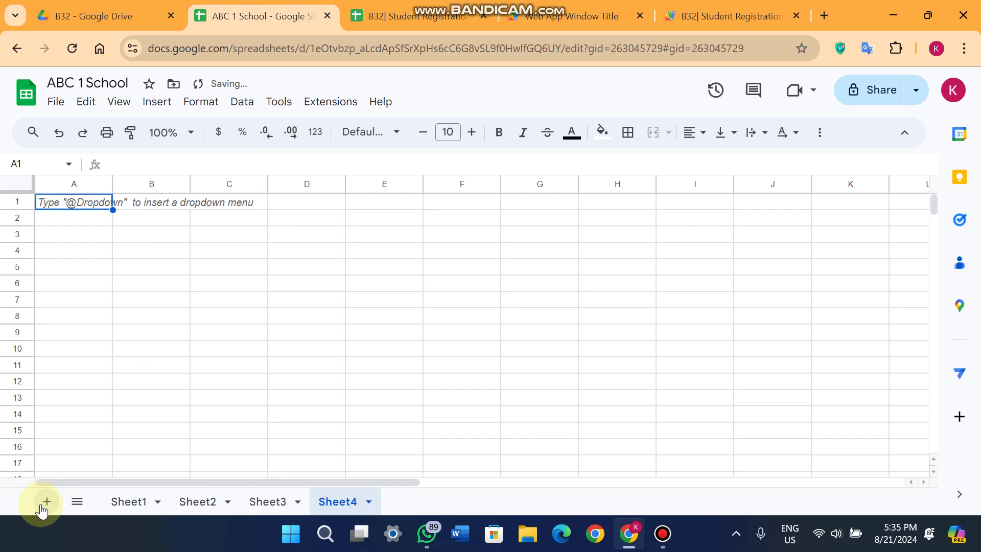
left_click(44, 503)
left_click(43, 503)
left_click(129, 502)
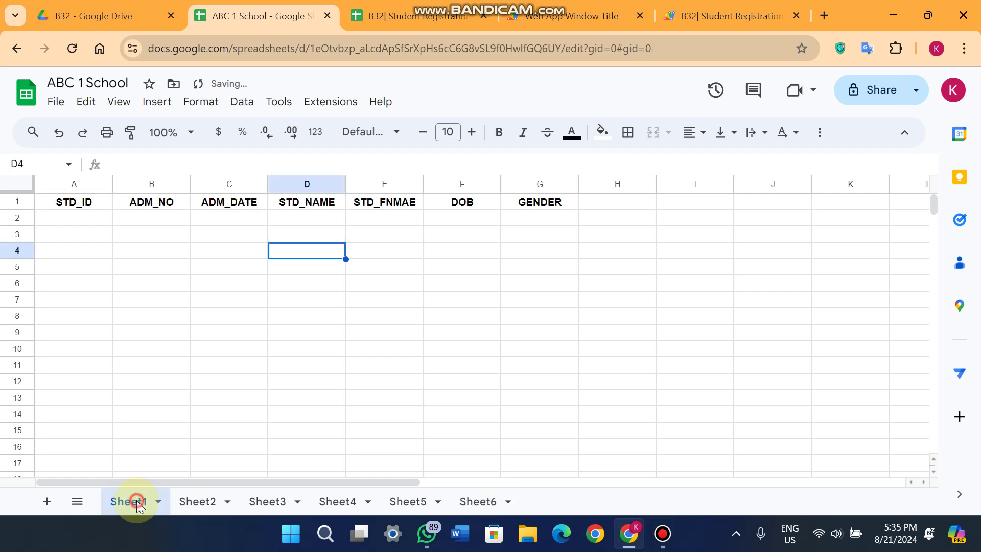
Copy Sheet1's header row and paste it into row 1 of Sheet2, Sheet3 and Sheet4
left_click(17, 202)
key("ctrl+c")
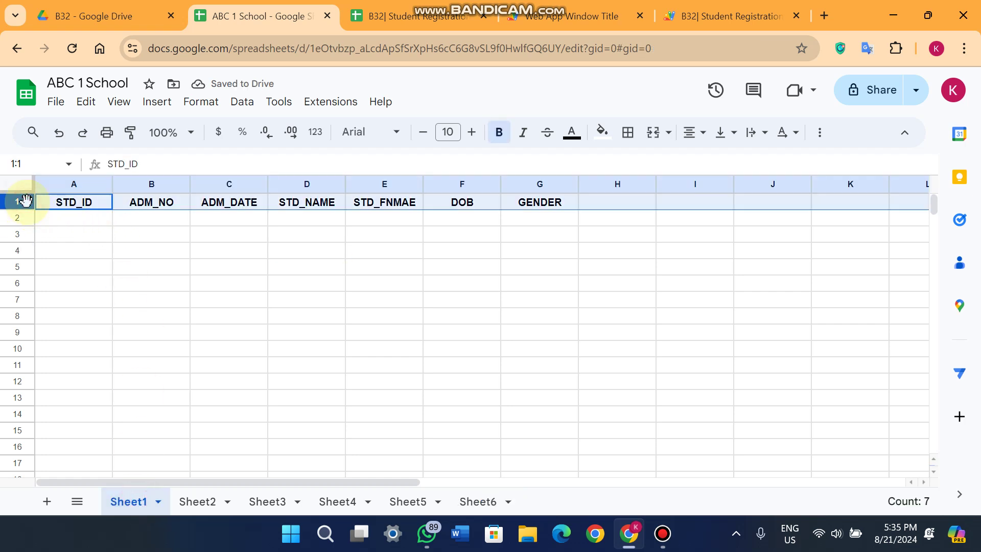
left_click(199, 489)
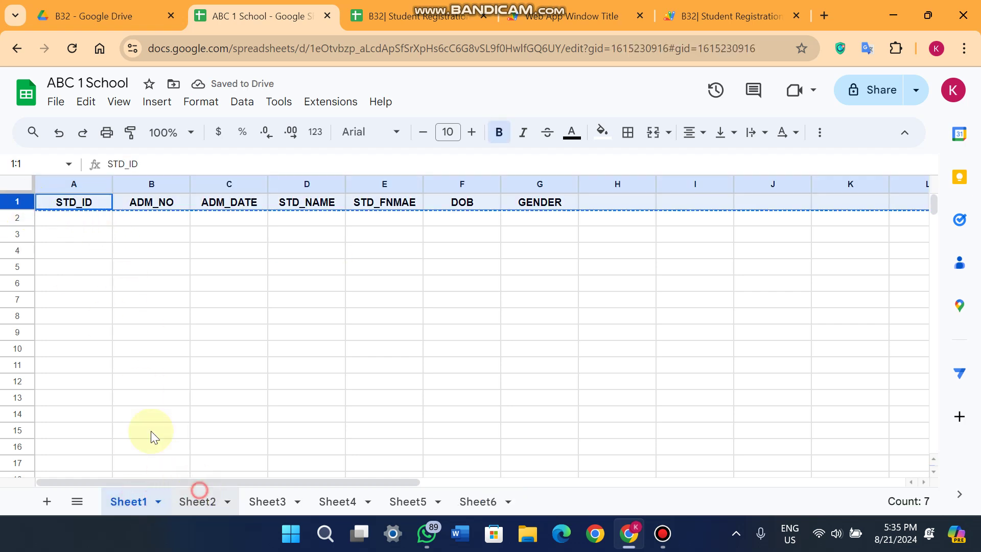
left_click(20, 200)
key("ctrl+v")
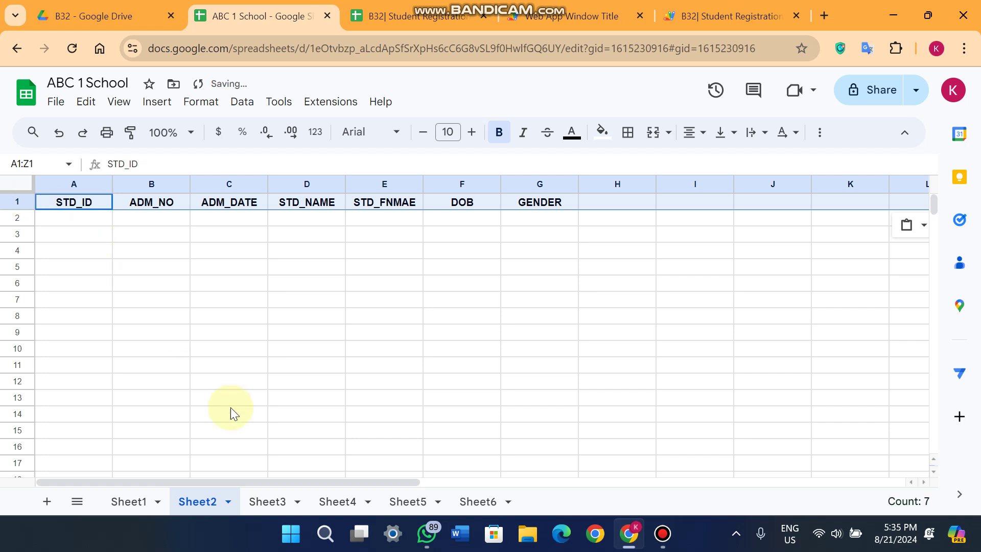
left_click(267, 502)
left_click(17, 200)
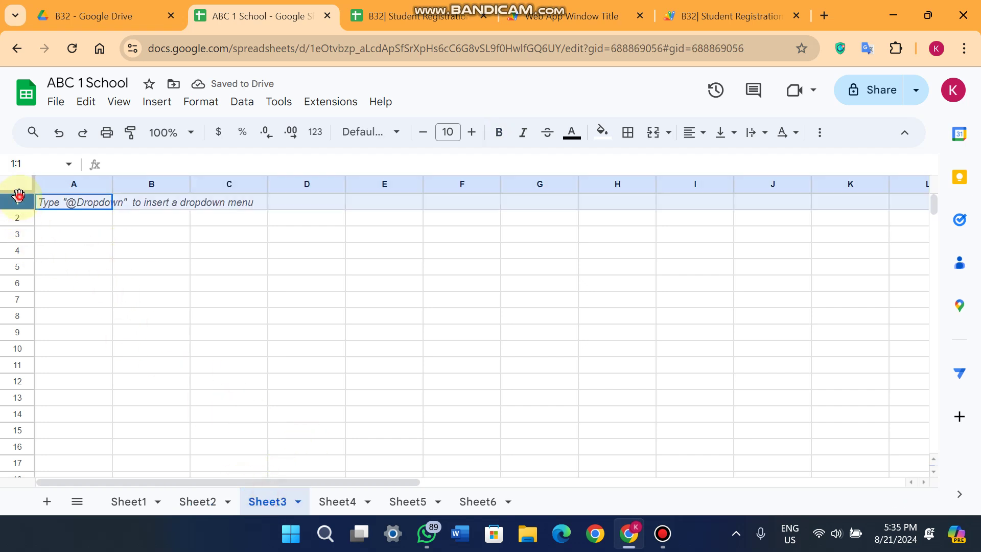
key("ctrl+v")
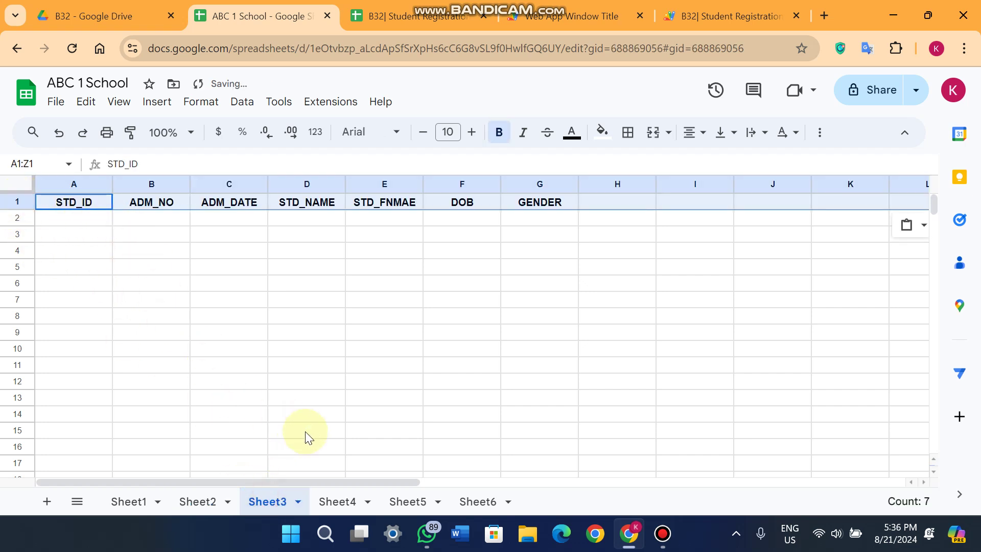
left_click(337, 502)
left_click(21, 200)
key("ctrl+v")
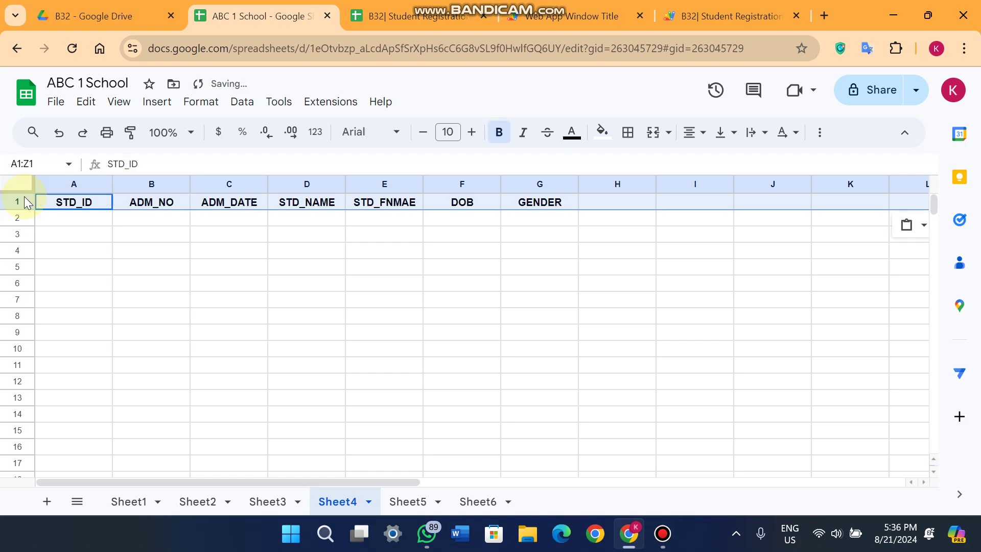
Paste the same header row into row 1 of Sheet5 and Sheet6
left_click(408, 502)
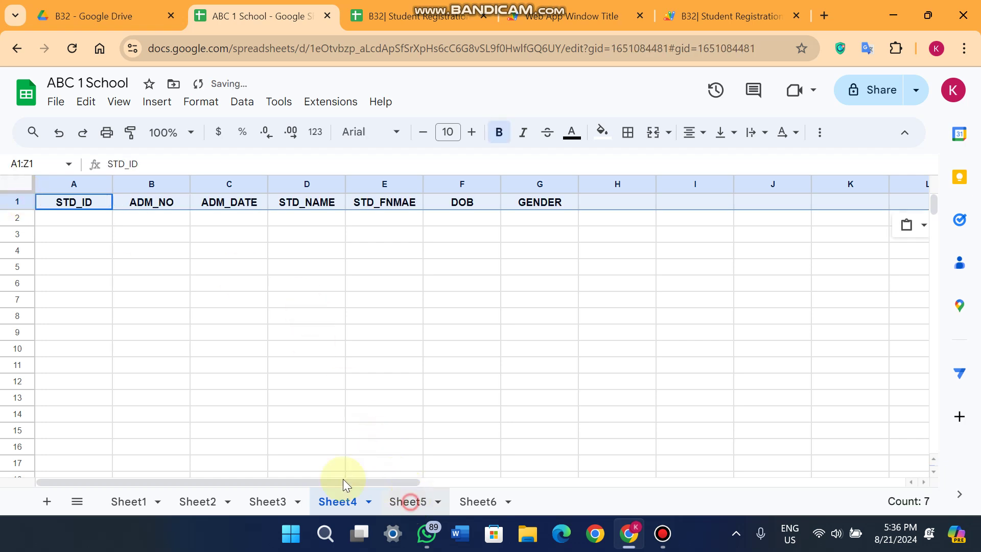
left_click(22, 199)
key("ctrl+v")
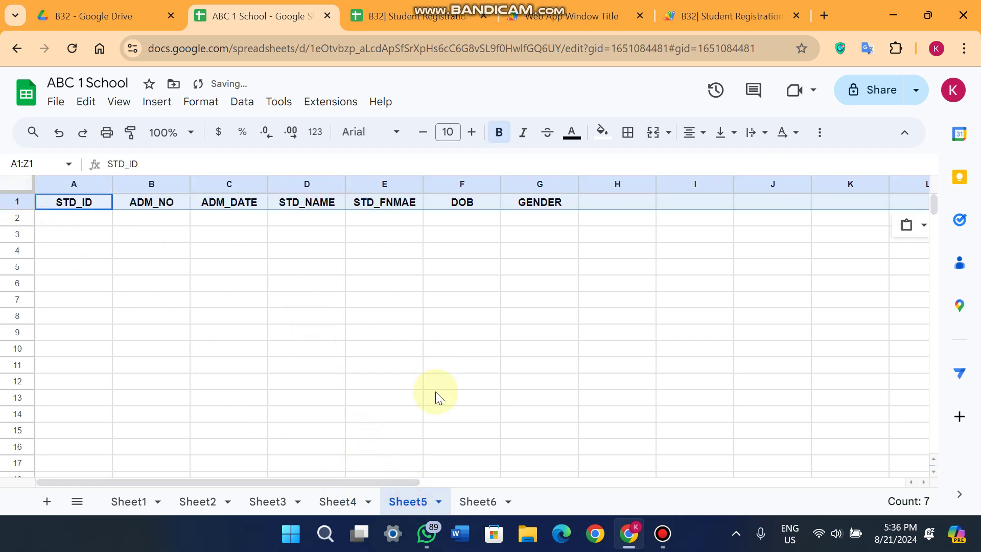
left_click(477, 502)
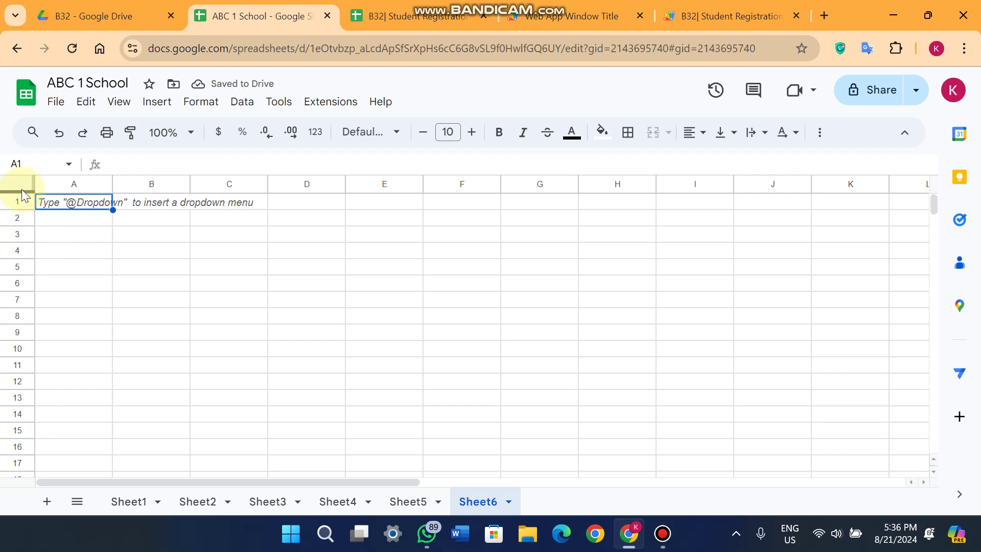
left_click(18, 186)
left_click(157, 281)
left_click(16, 201)
key("ctrl+v")
left_click(571, 335)
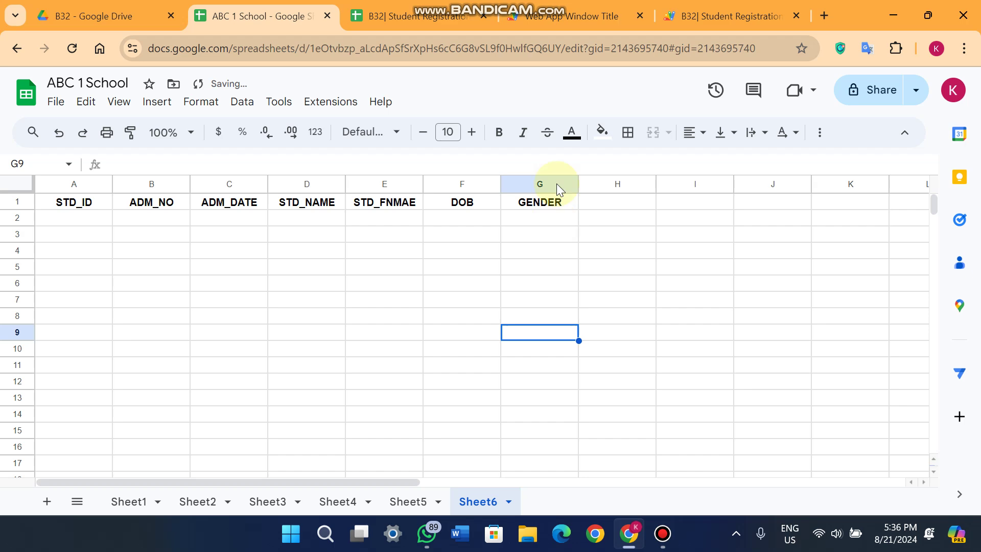
left_click(444, 16)
Log out of the ABC 1 SCHOOL dashboard and log back in
left_click(518, 5)
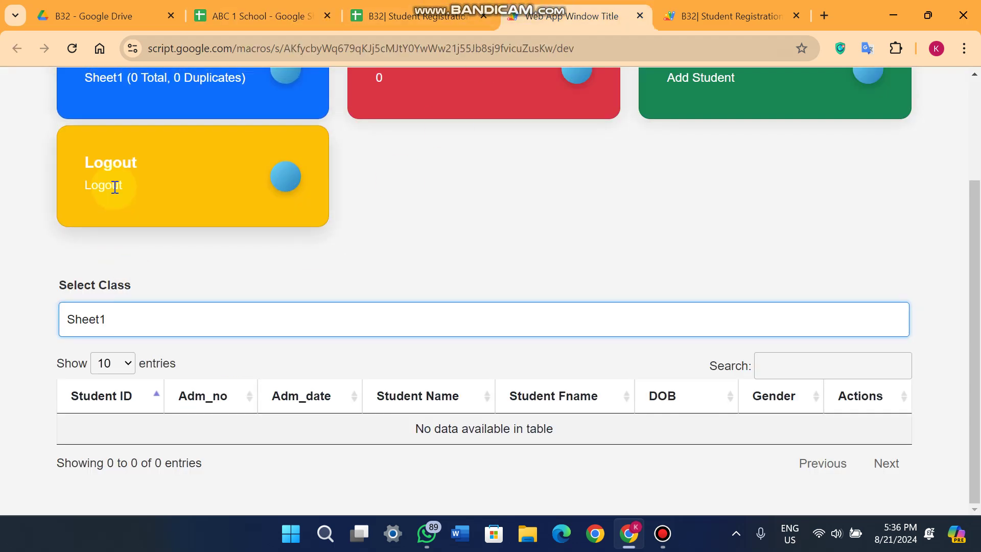
left_click(114, 183)
left_click(462, 395)
left_click(487, 388)
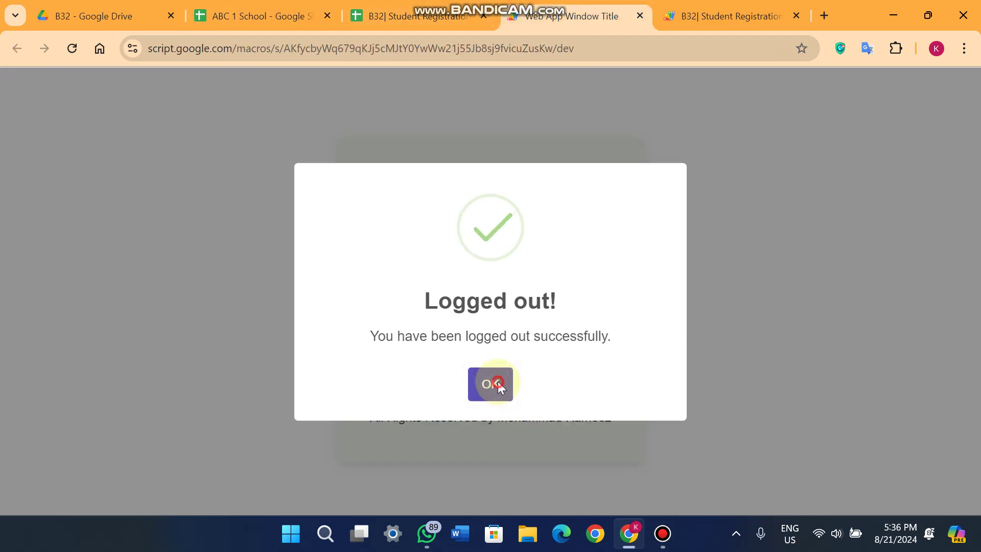
left_click(503, 376)
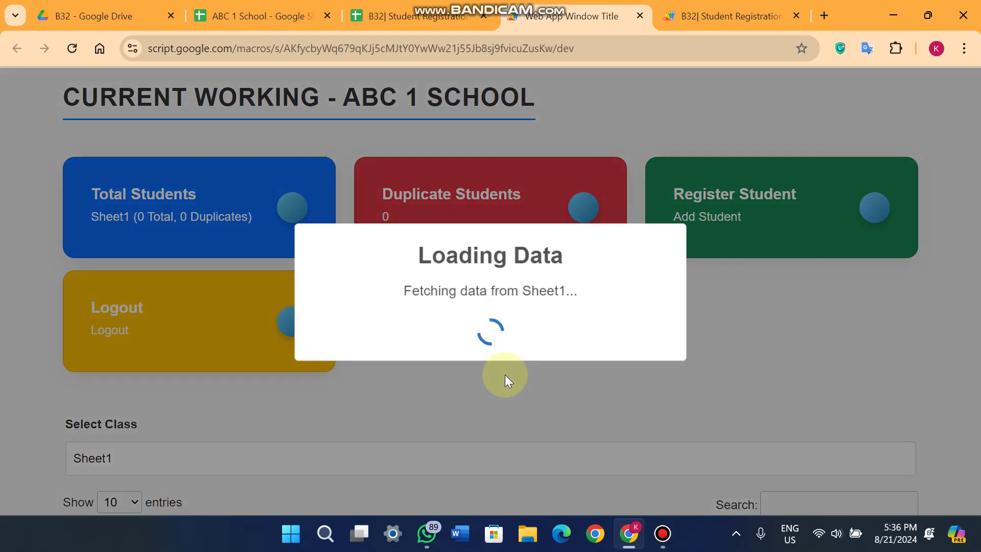
Check that the class list now offers Sheet1 to Sheet6, and keep Sheet1 selected
scroll(388, 351, "down", 3)
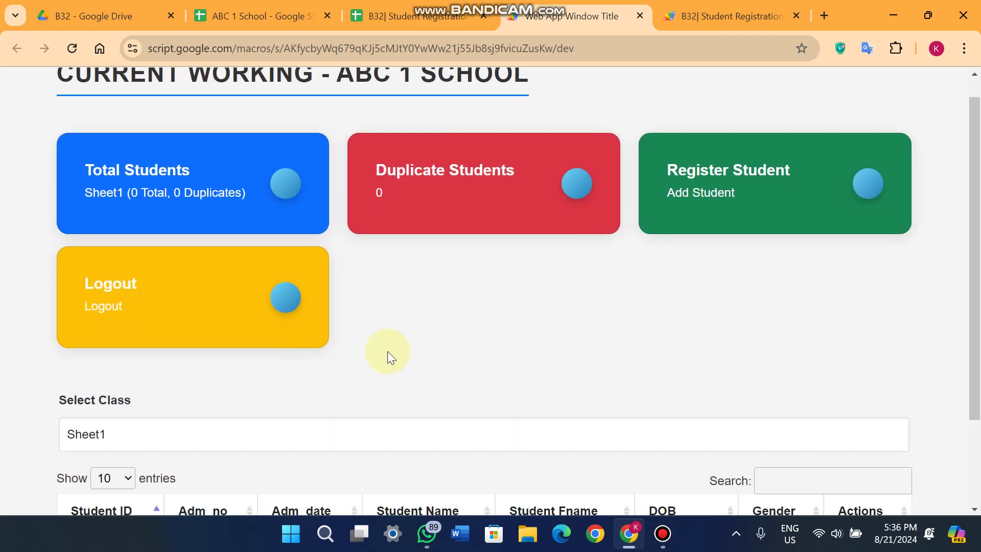
left_click(151, 323)
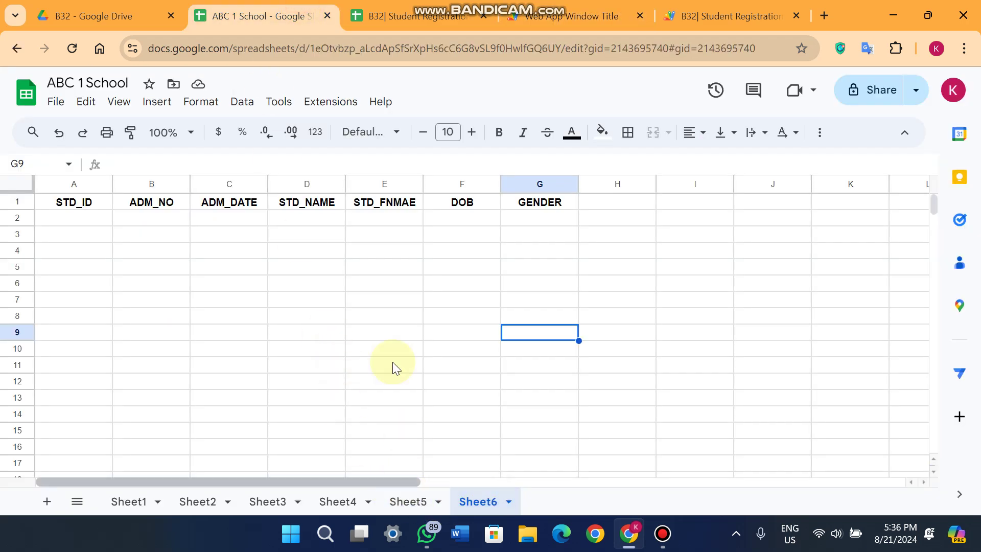
left_click(408, 16)
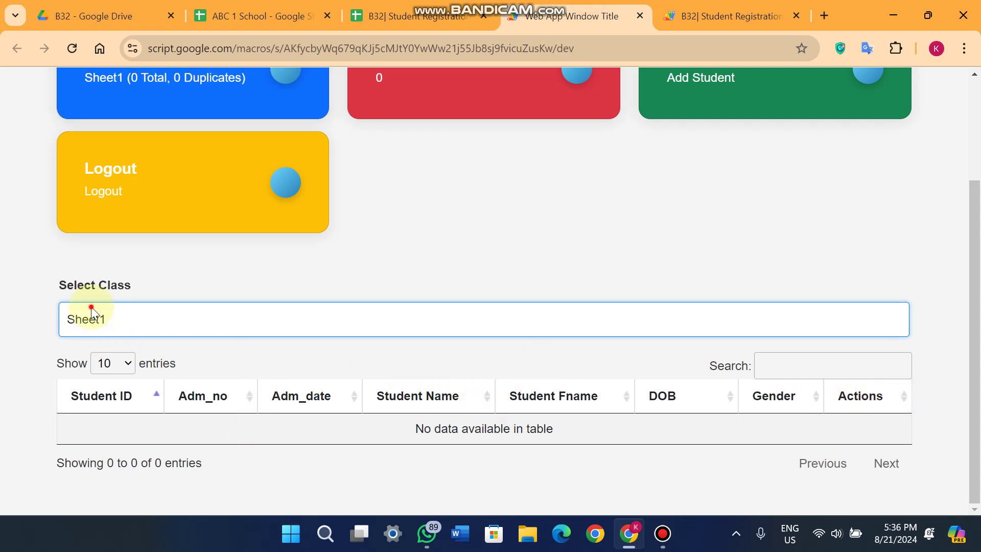
left_click(71, 319)
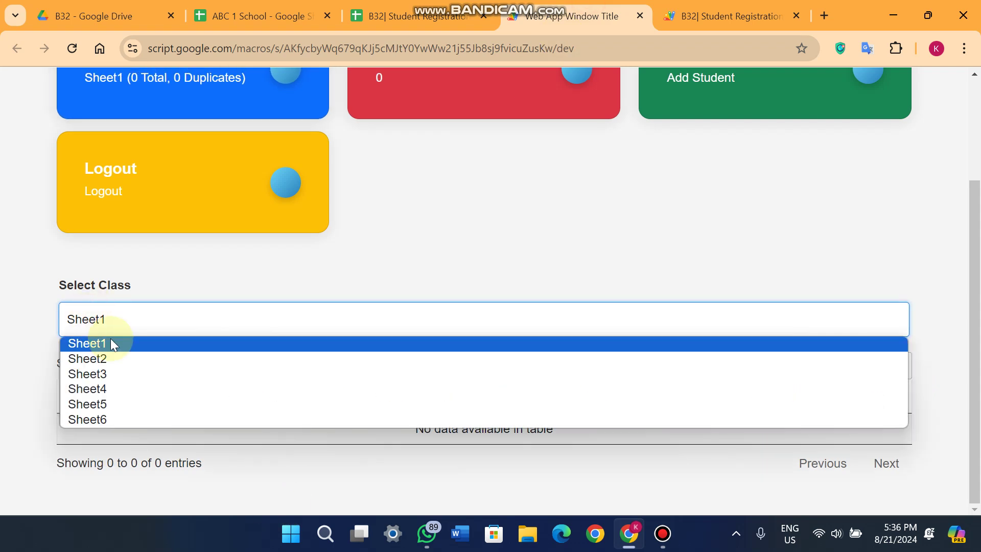
left_click(404, 199)
scroll(534, 247, "up", 3)
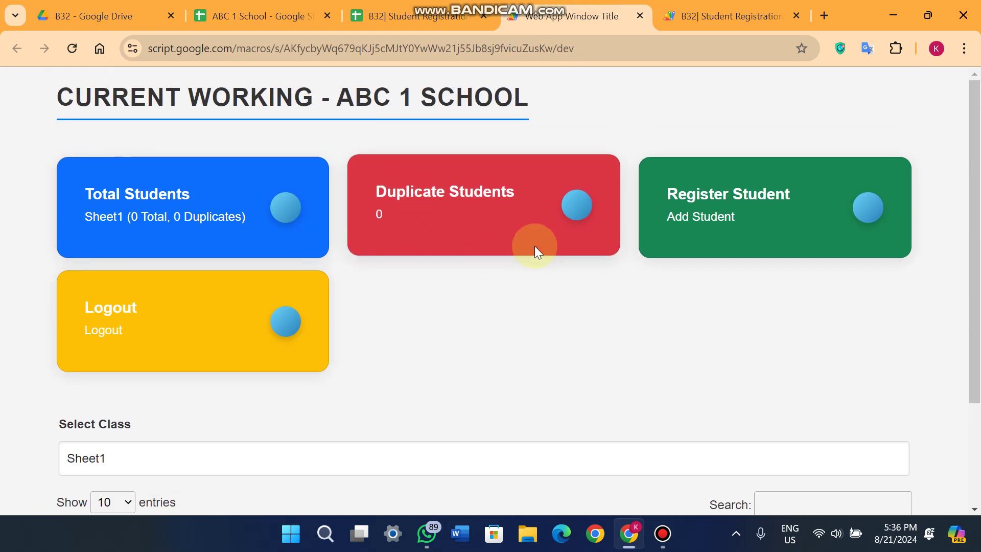
left_click(692, 219)
Enter admission number 123 and admission date 04-Aug-2024 in the registration form
left_click(405, 214)
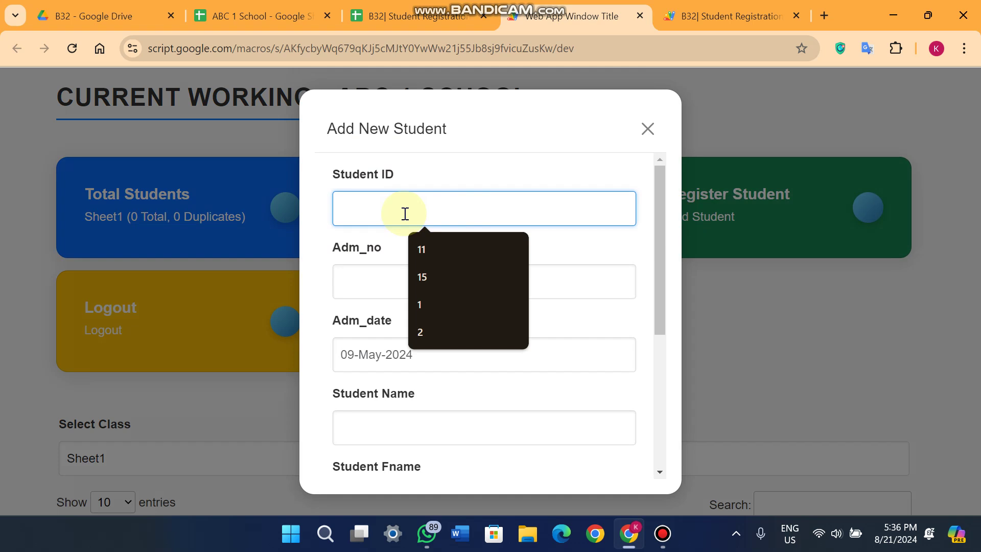
left_click(302, 197)
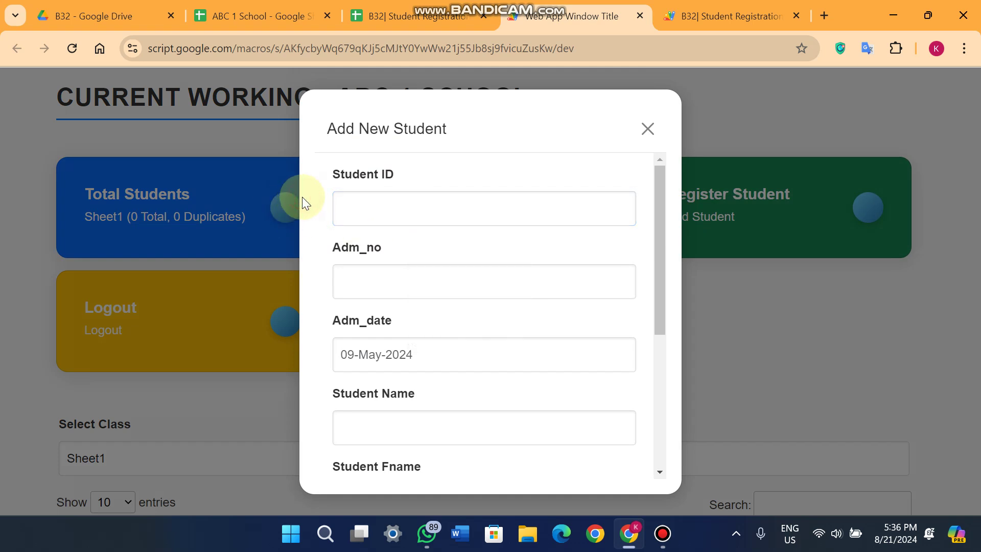
left_click(385, 284)
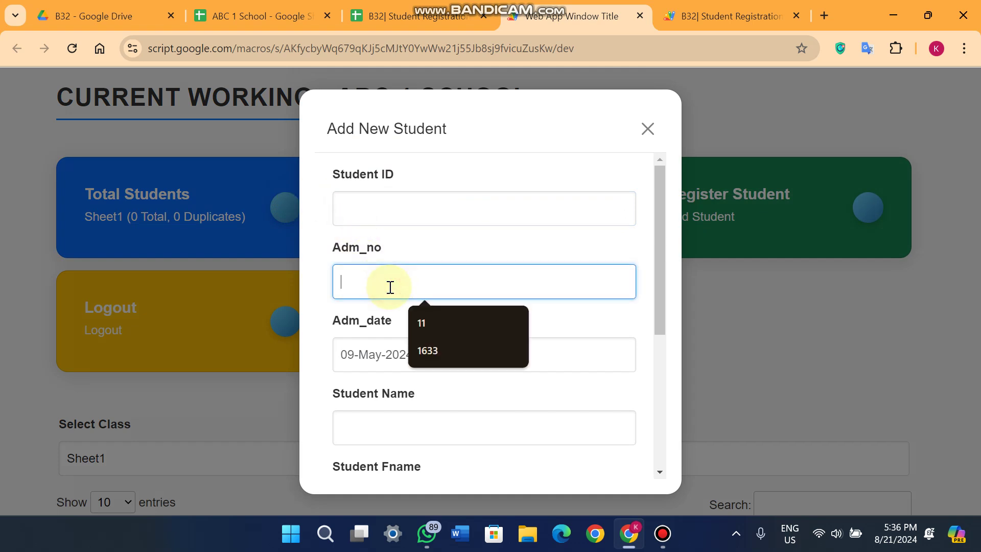
type("123")
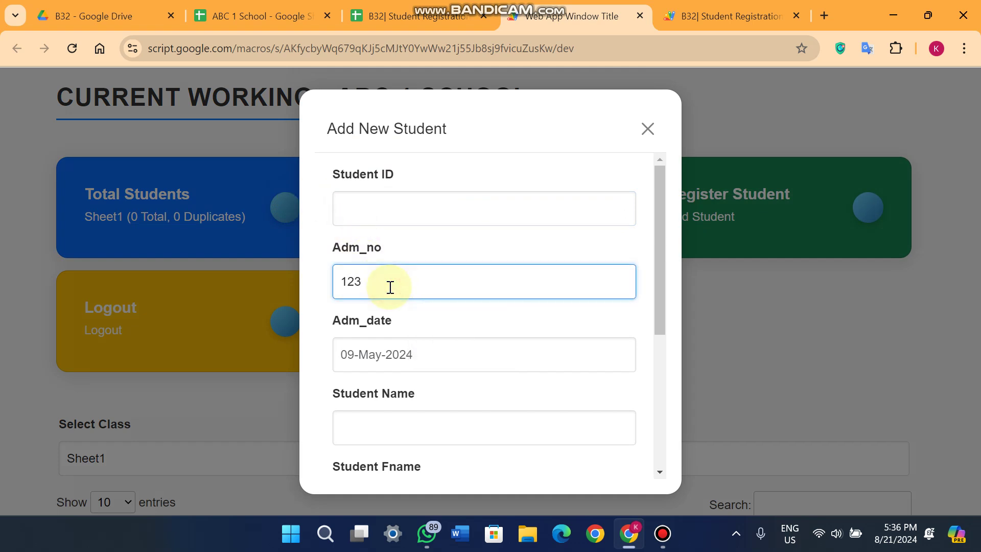
left_click(433, 353)
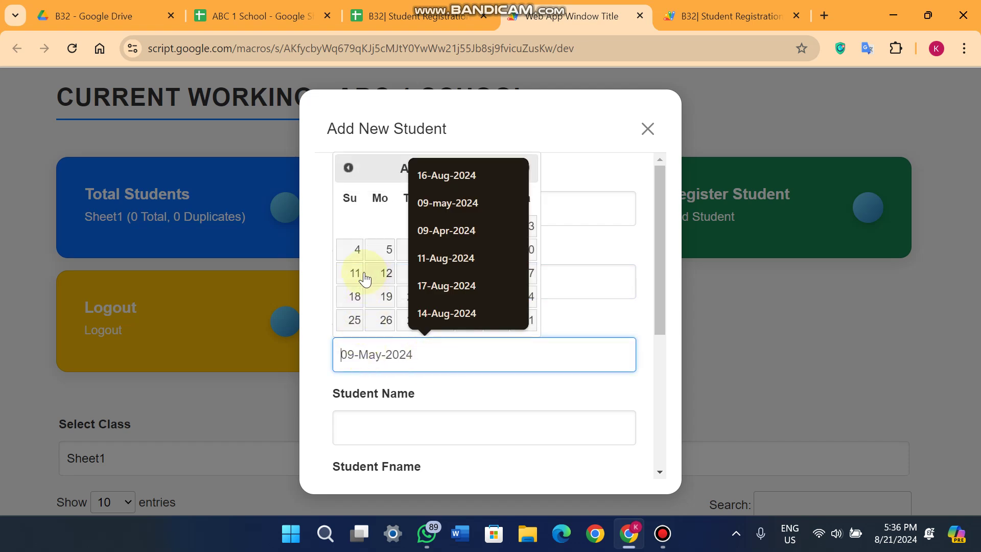
left_click(357, 248)
scroll(416, 285, "down", 2)
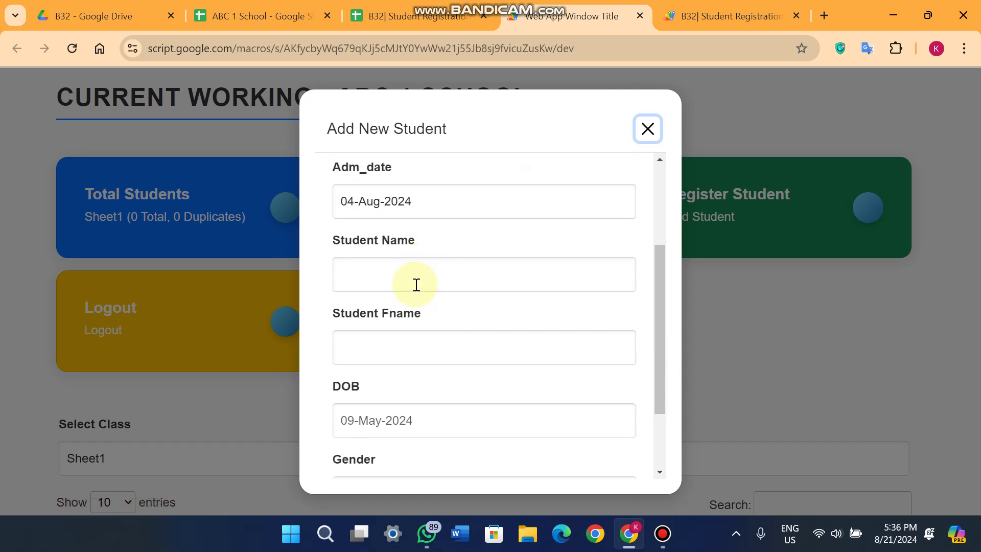
left_click(417, 285)
left_click(471, 337)
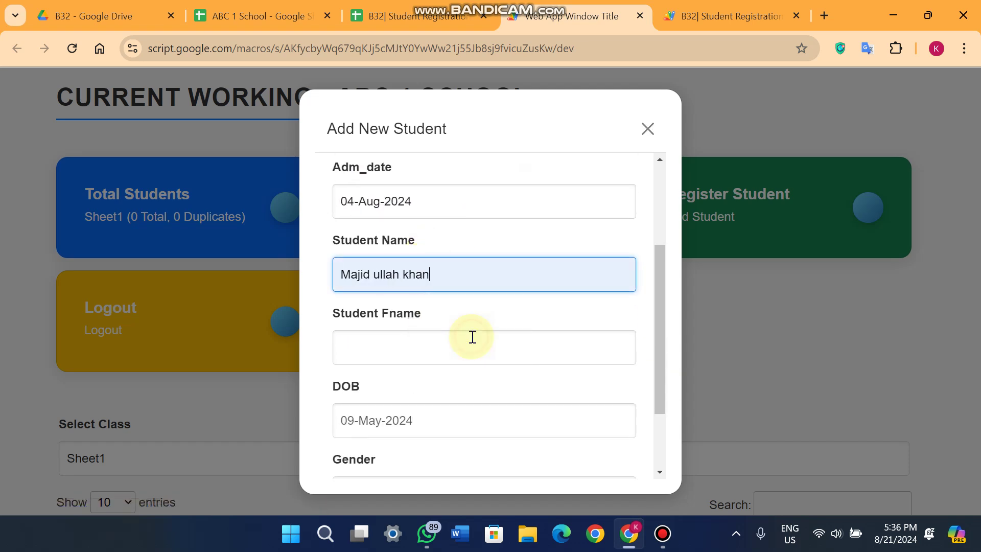
left_click(473, 336)
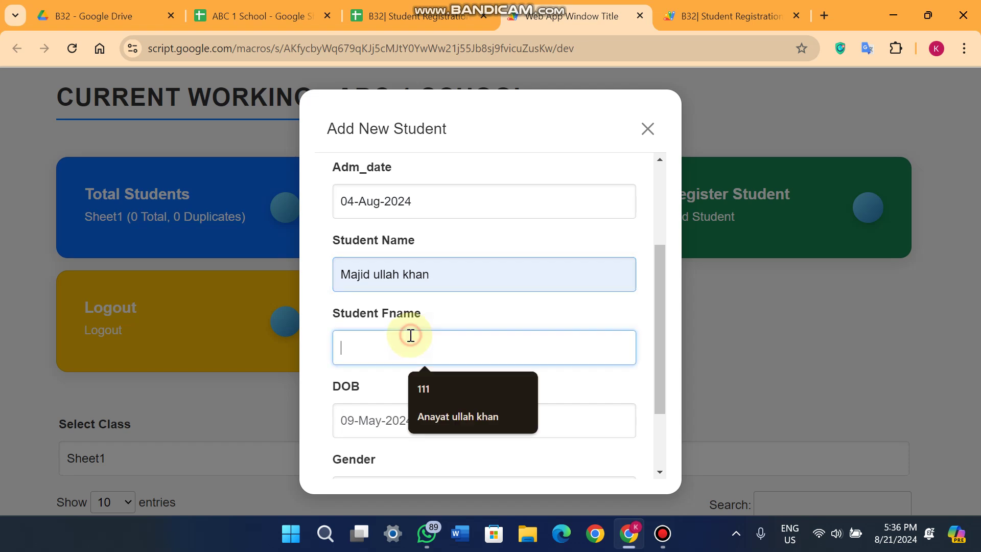
left_click(471, 416)
scroll(456, 309, "down", 2)
left_click(460, 310)
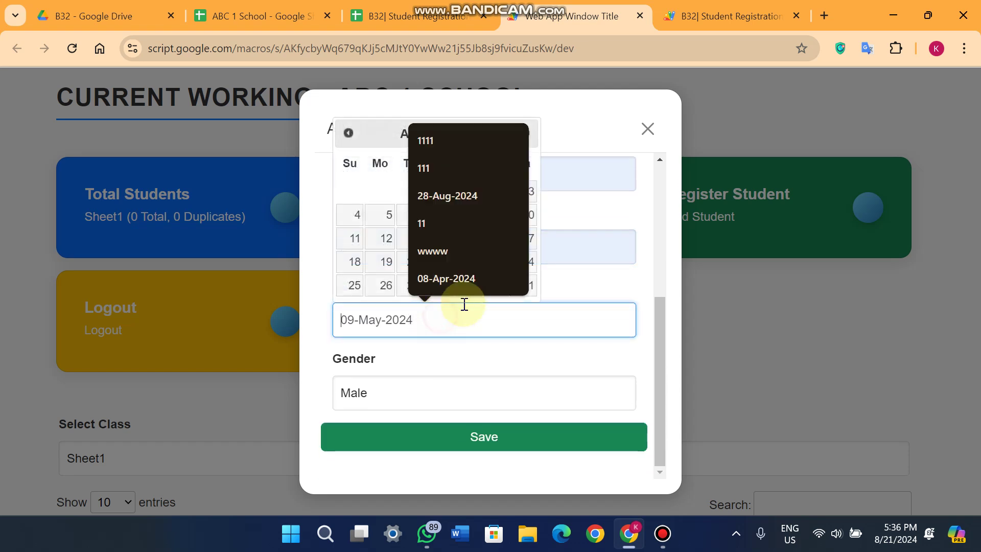
left_click(447, 278)
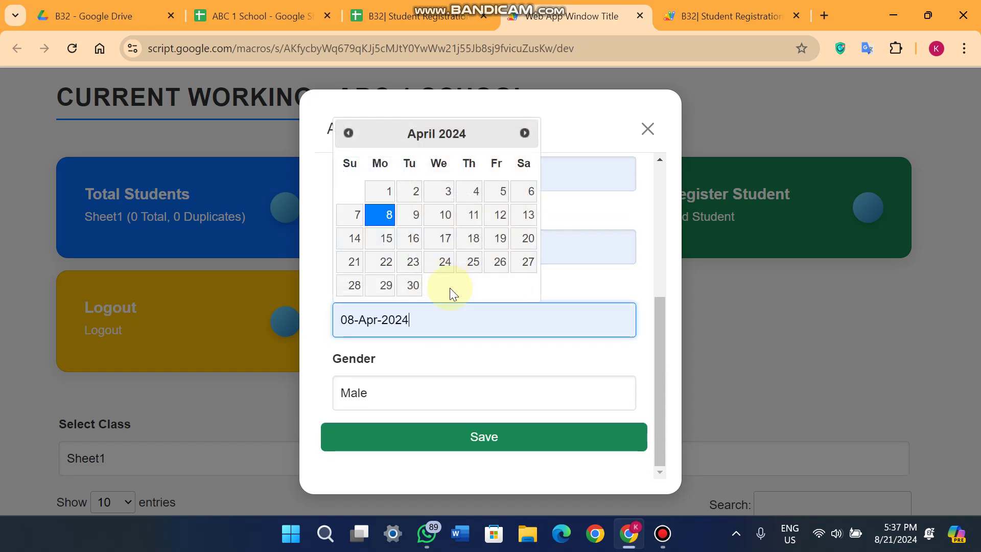
left_click(421, 388)
left_click(399, 414)
left_click(489, 435)
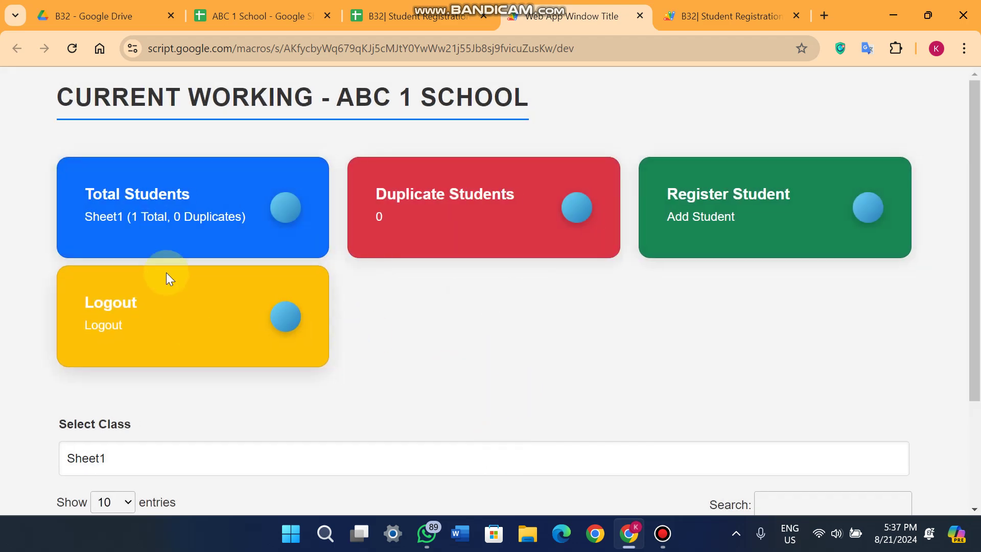
Verify the new student row in ABC 1 School's Sheet1, then return to the registration spreadsheet
scroll(231, 288, "down", 3)
scroll(256, 334, "up", 3)
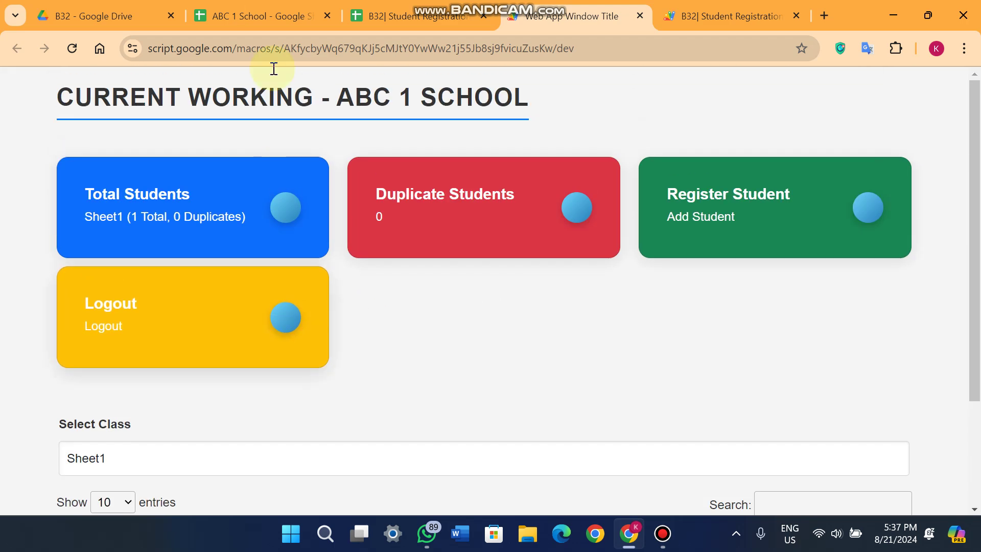
left_click(258, 15)
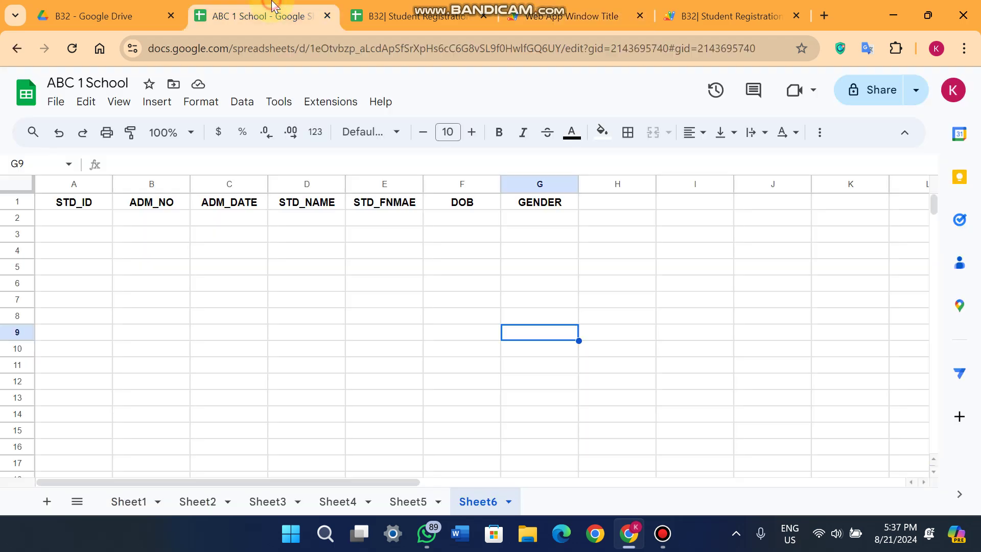
left_click(128, 502)
left_click(278, 283)
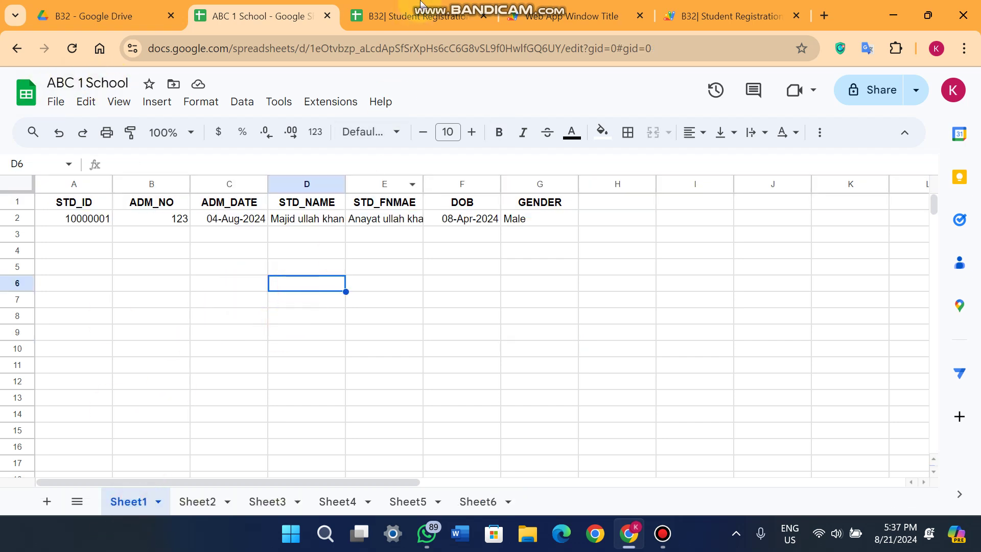
left_click(419, 16)
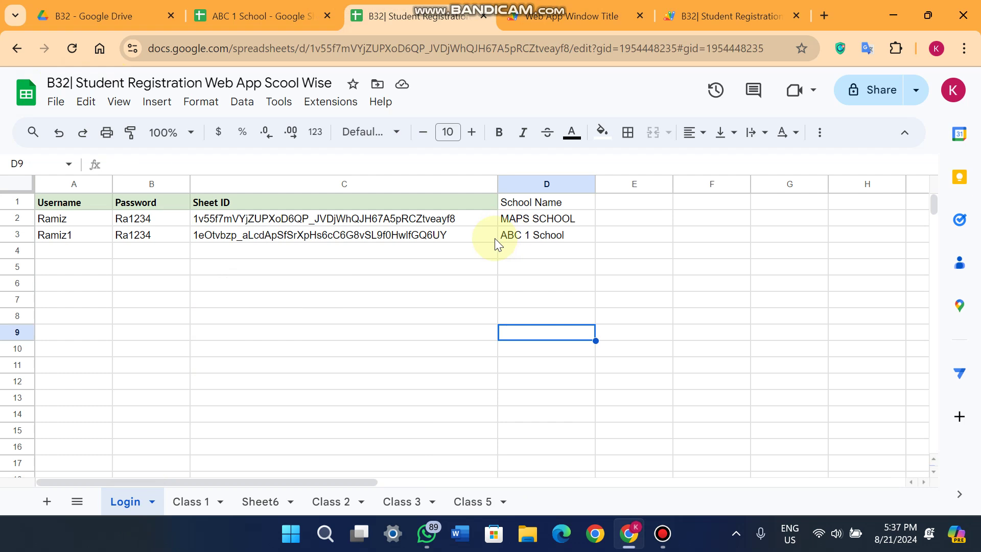
Look up the ABC 1 School spreadsheet's sheet ID in its web address
mouse_move(312, 6)
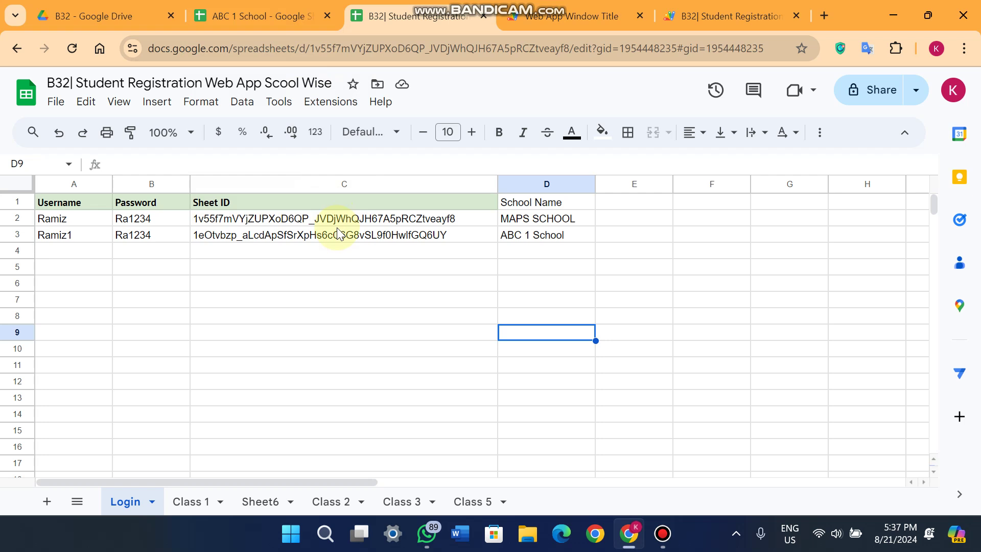
left_click(266, 16)
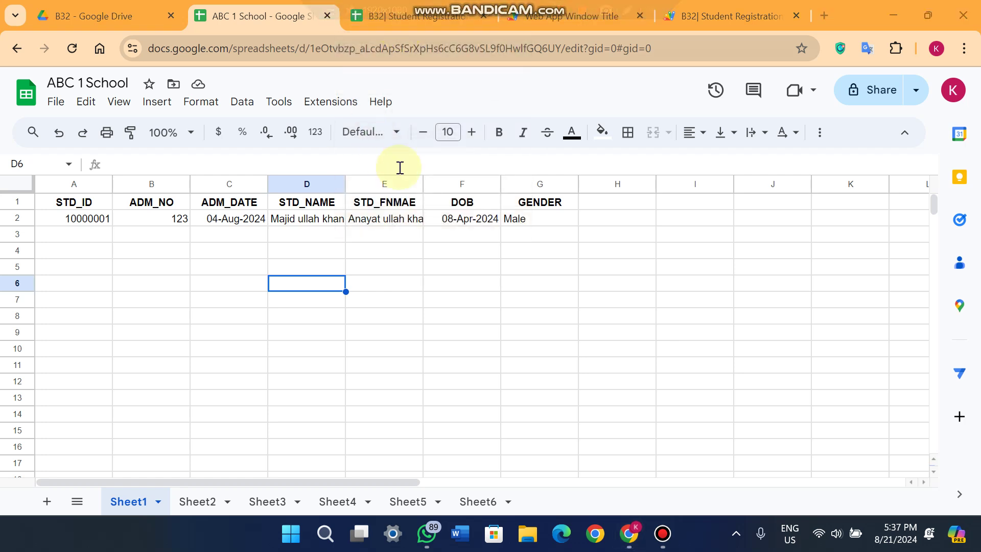
left_click(102, 16)
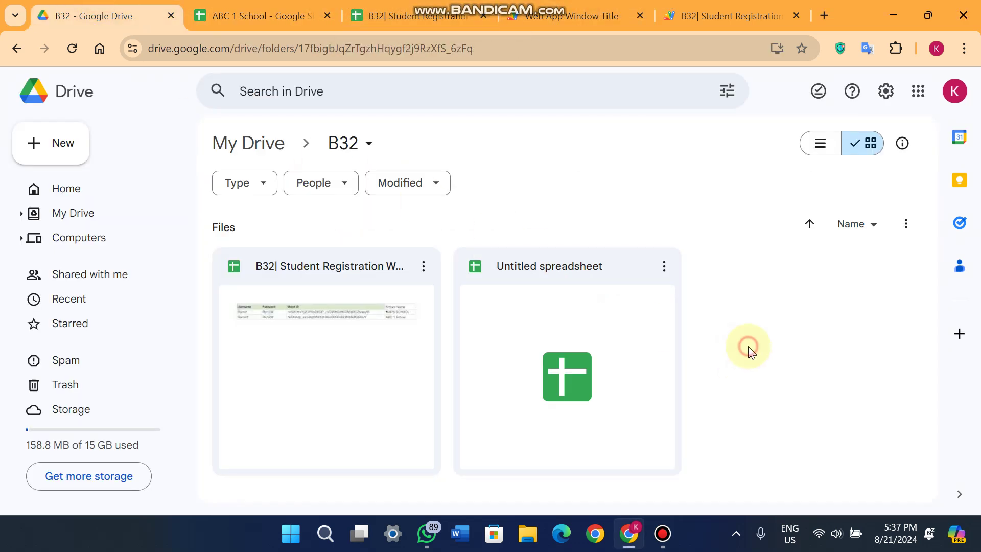
left_click(279, 14)
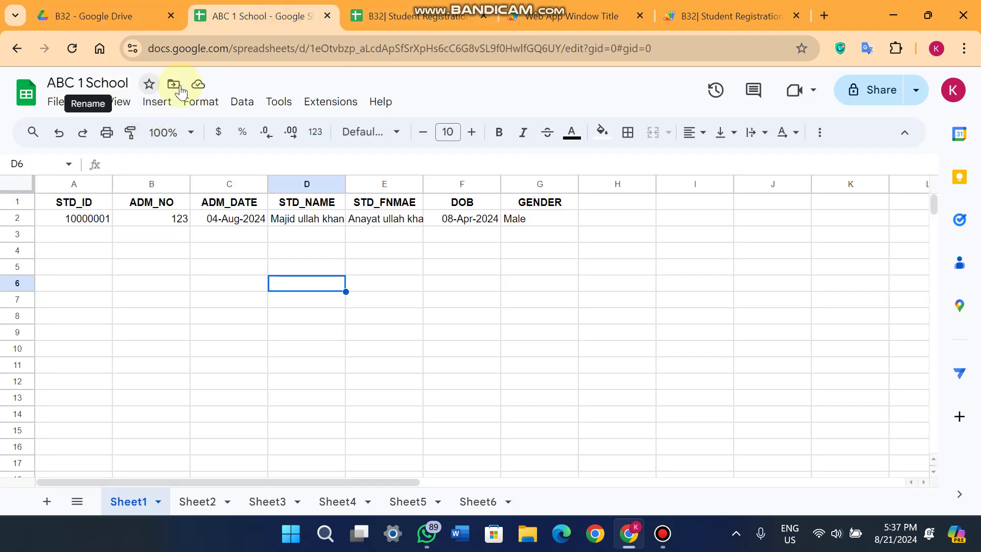
left_click(383, 50)
left_click(385, 51)
Review the Login sheet's Username, Password, Sheet ID and School Name entries, then return to the ABC 1 SCHOOL dashboard
left_click(409, 15)
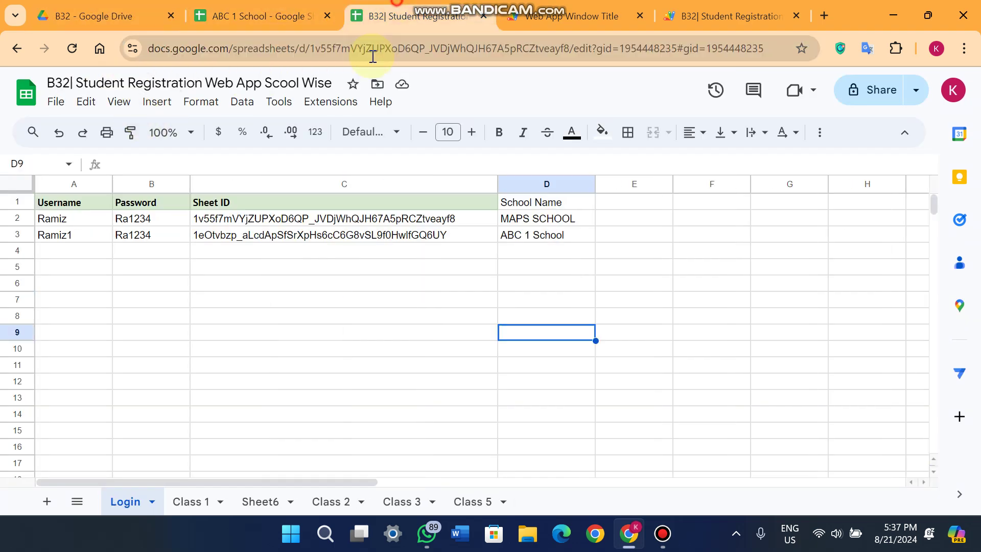
left_click_drag(56, 251, 144, 250)
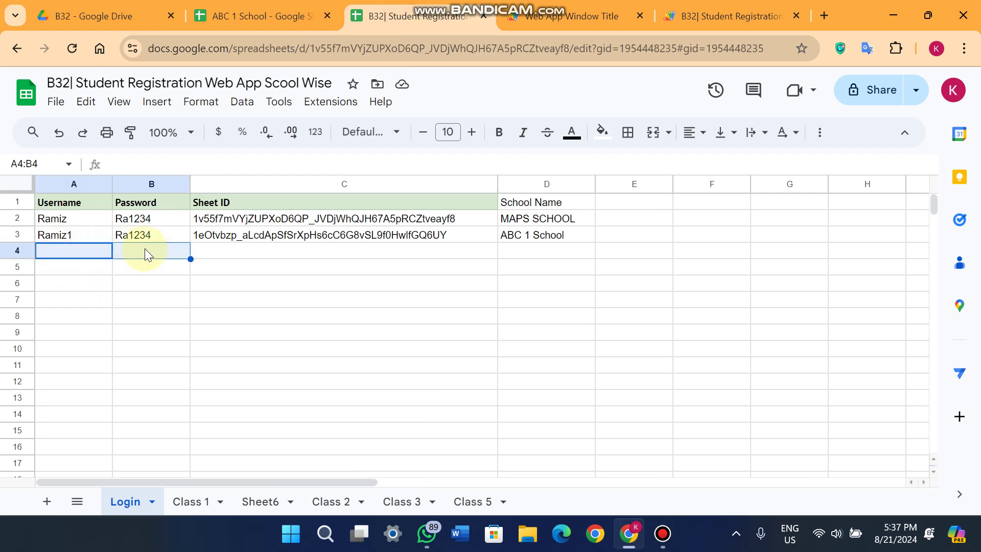
left_click(219, 254)
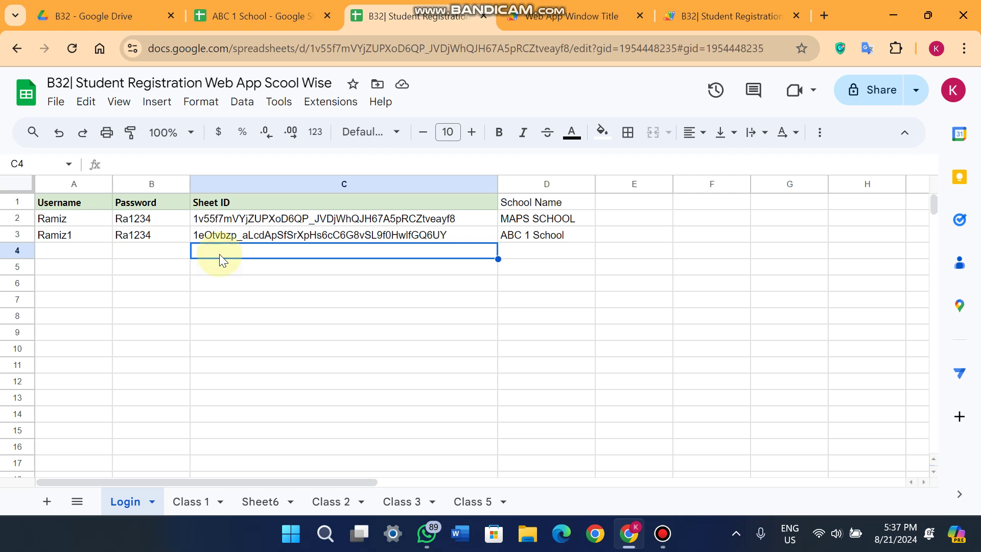
left_click(548, 251)
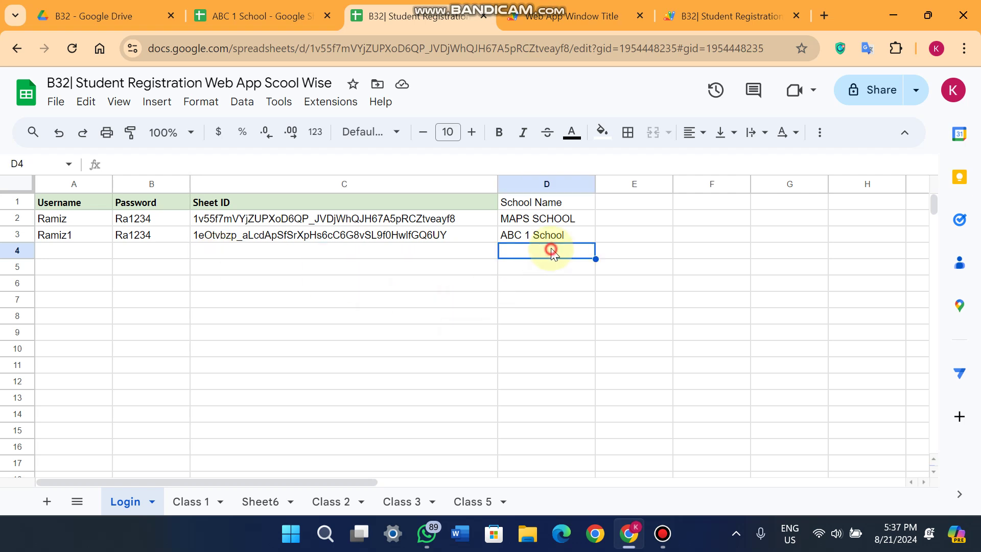
left_click(573, 16)
left_click_drag(553, 89, 341, 82)
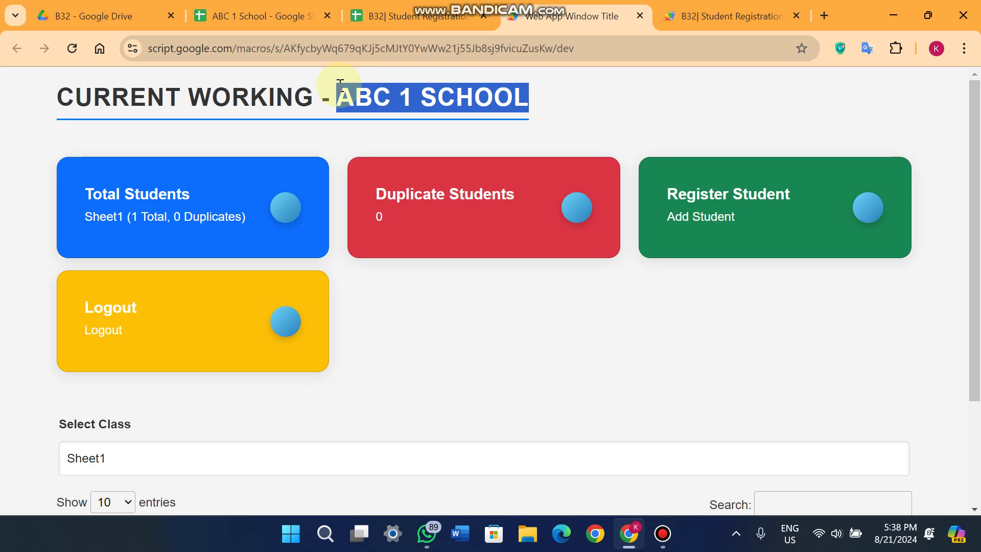
Log out of the ABC 1 School account, confirming the logout
left_click(110, 330)
left_click(414, 396)
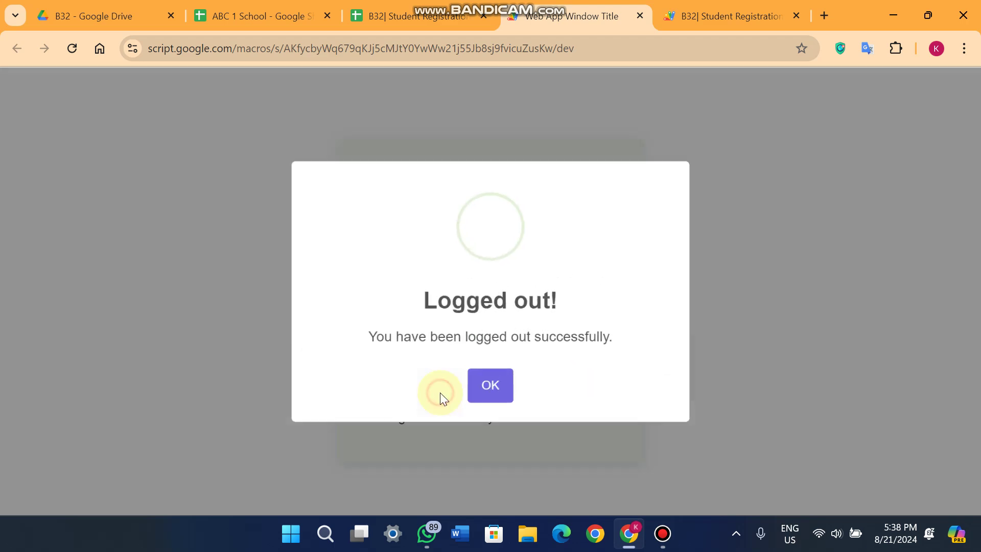
left_click(498, 382)
Edit the username to the MAPS SCHOOL account and sign in
left_click(431, 266)
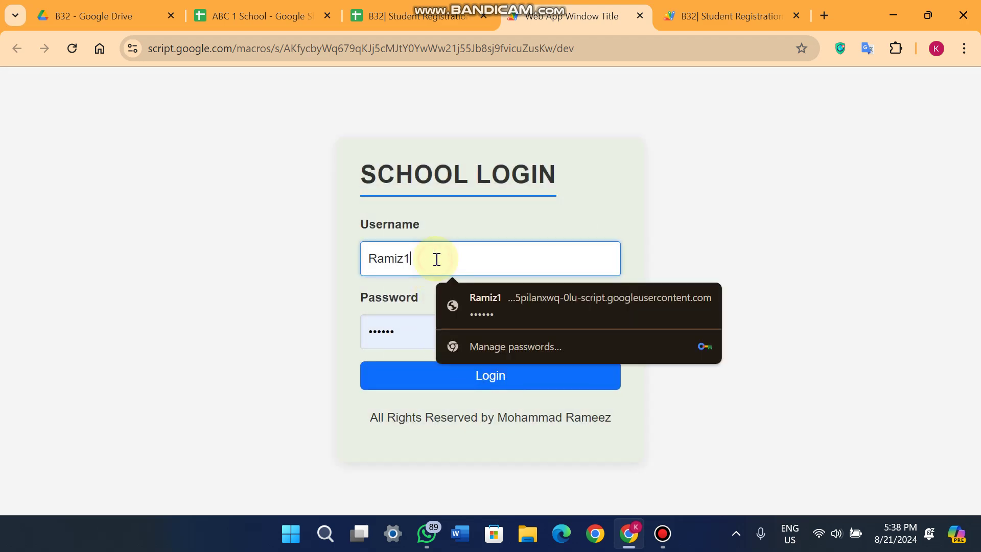
key("BackSpace")
left_click(409, 376)
left_click(413, 7)
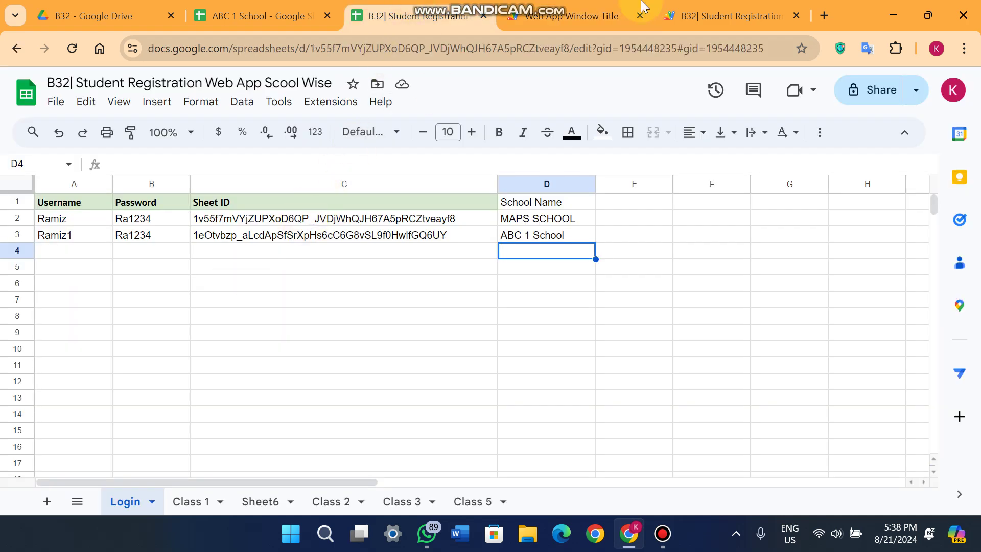
left_click(572, 16)
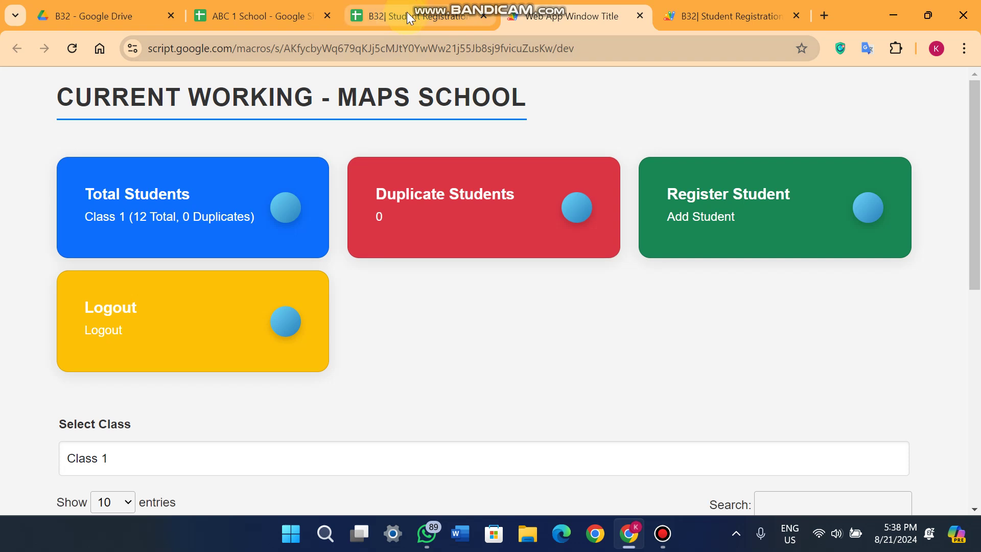
With MAPS SCHOOL's Class 1 showing 12 students, switch to the B32 Student Registration spreadsheet
left_click(406, 12)
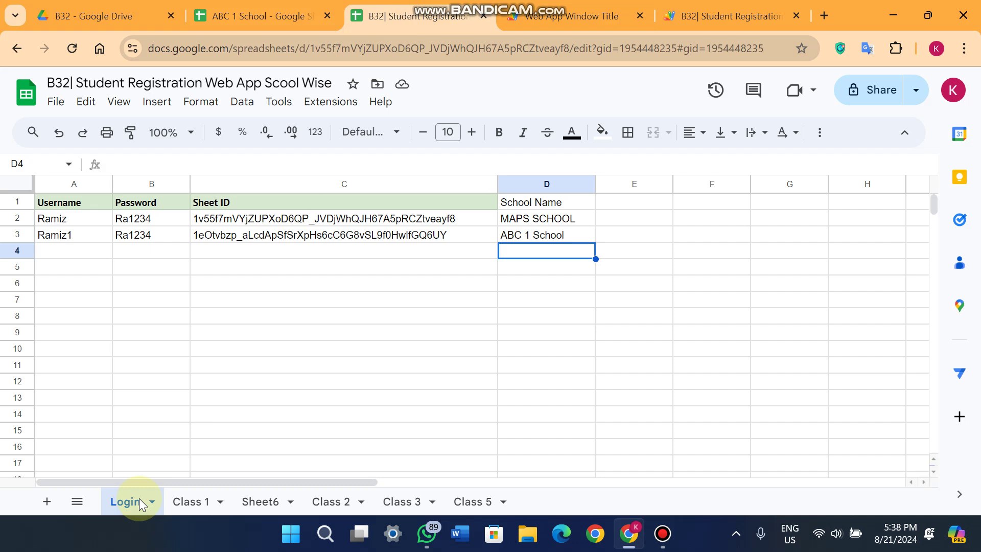
Select and copy the first Class 1 student record in row 2
left_click(347, 397)
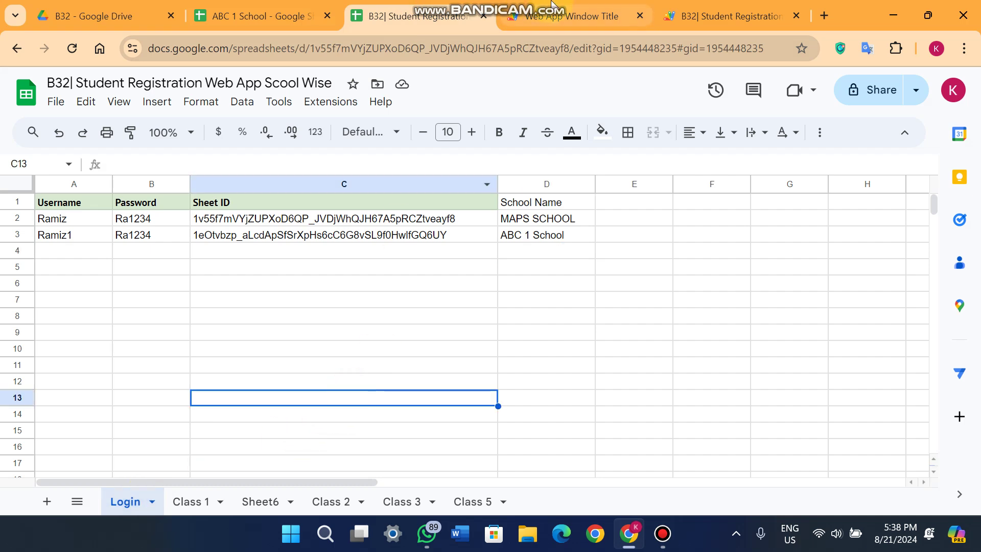
left_click(573, 16)
left_click(517, 230)
scroll(445, 353, "down", 8)
scroll(445, 353, "up", 8)
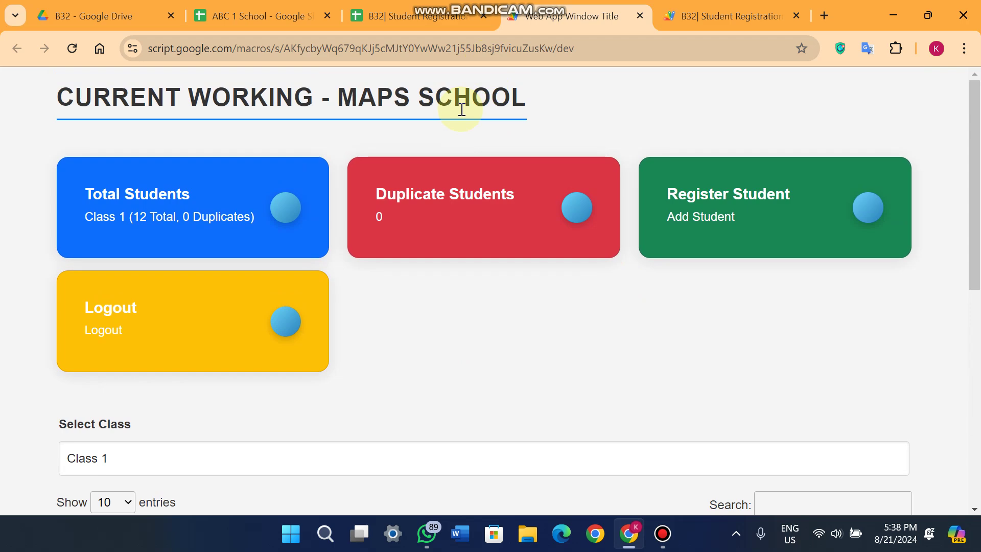
left_click(439, 207)
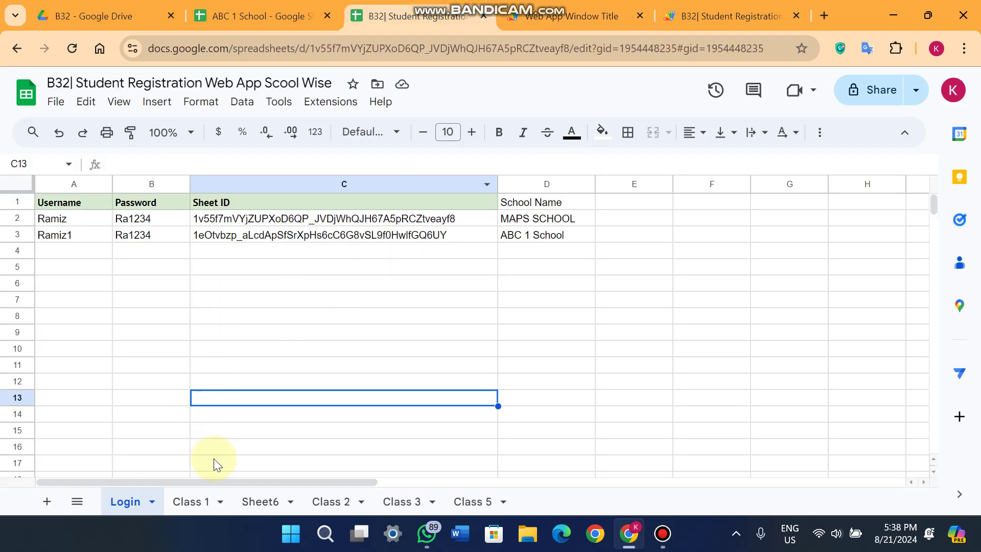
left_click(185, 501)
left_click(54, 220)
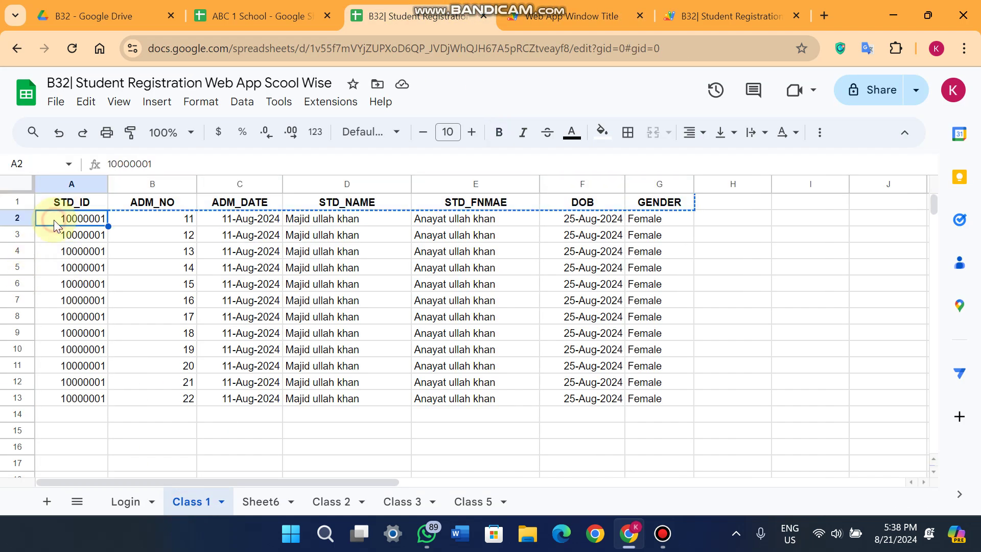
left_click(18, 217)
key("ctrl+c")
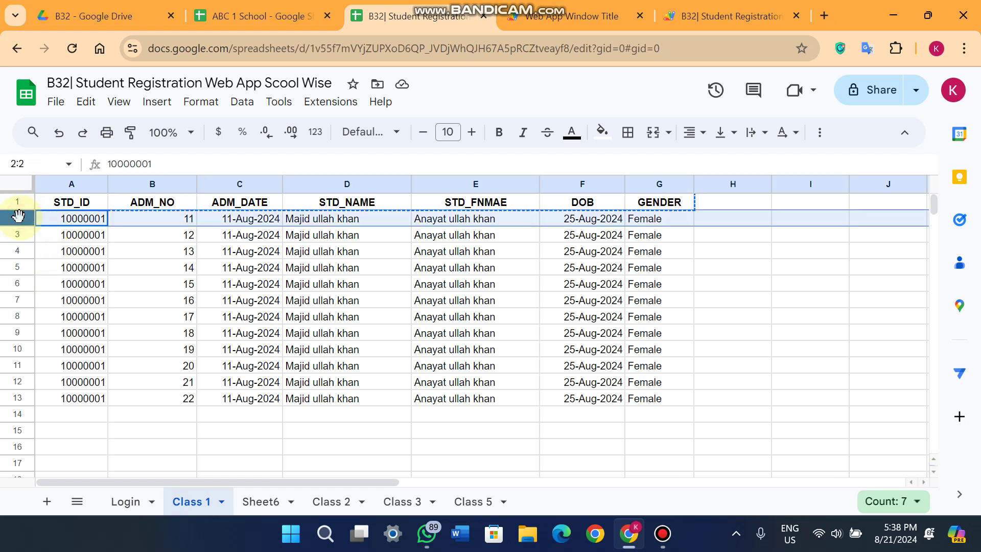
Paste that record into Class 2 cells A2, A3, A4 and A5
left_click(331, 501)
left_click(76, 217)
key("ctrl+v")
left_click(99, 239)
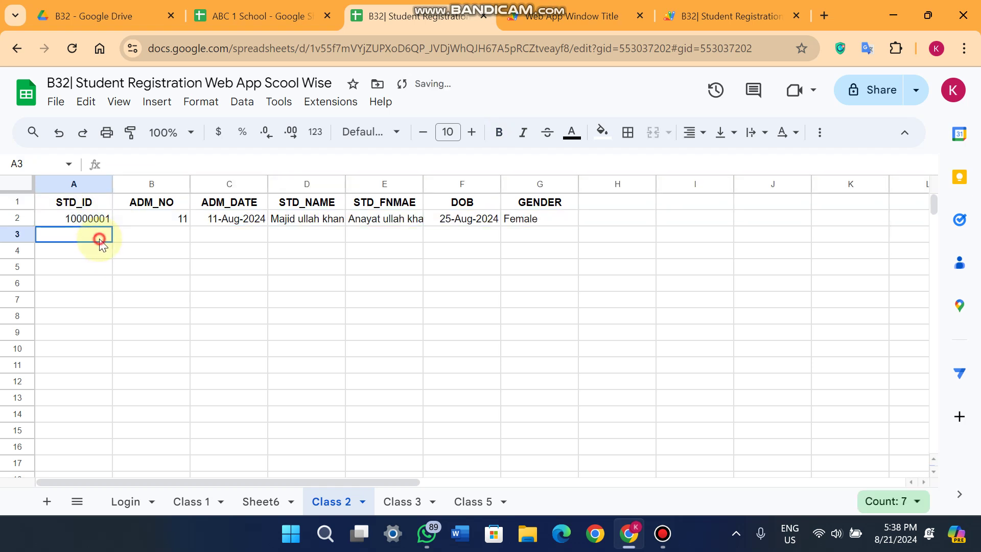
key("ctrl+v")
left_click(82, 251)
key("ctrl+v")
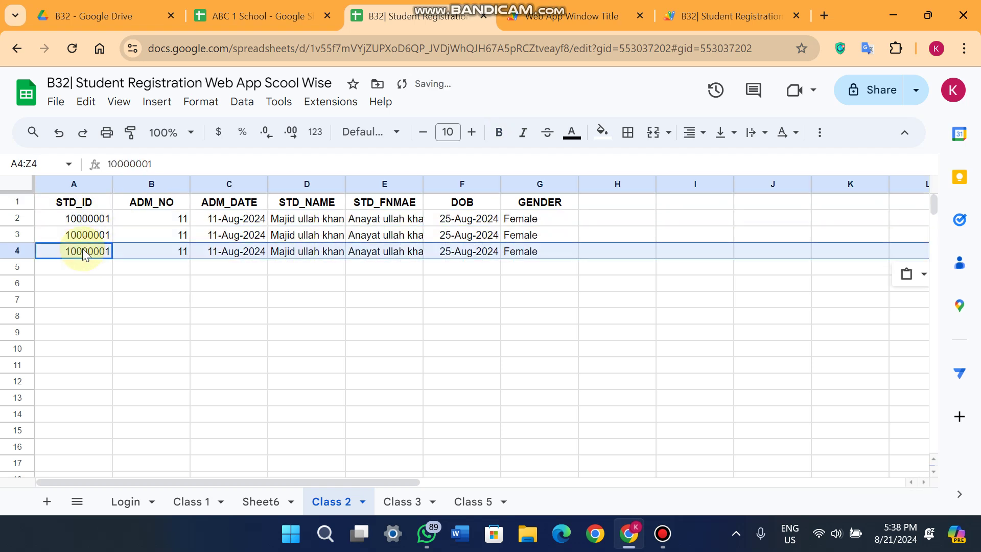
left_click(91, 269)
key("ctrl+v")
left_click(352, 371)
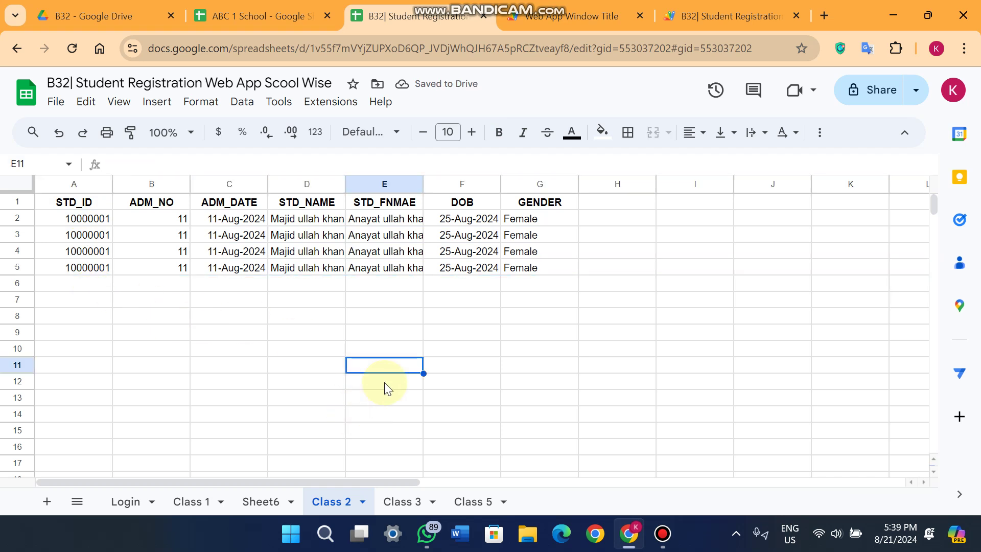
key("ctrl+Tab")
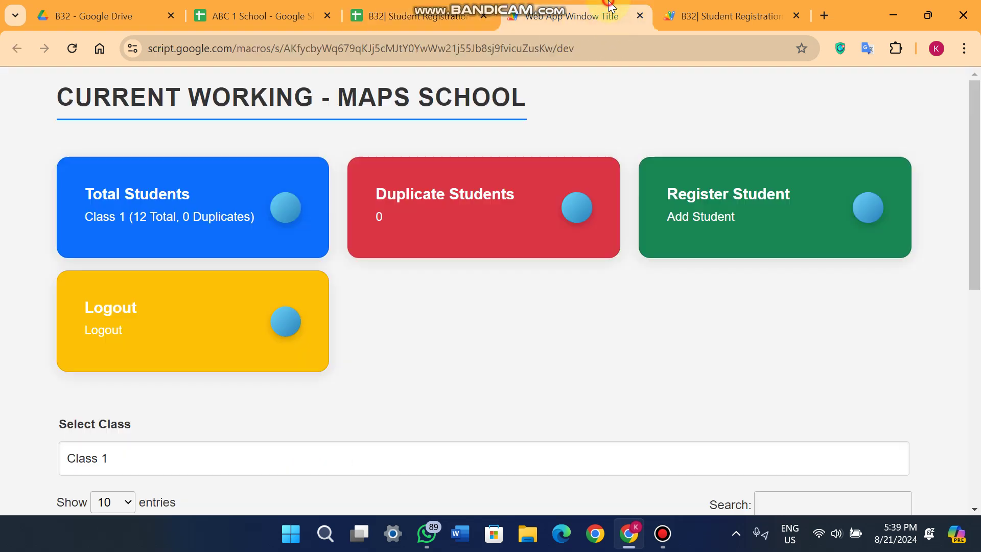
Select Class 2 from the class list, show all students, and scroll to the four admission-11 rows
left_click(146, 453)
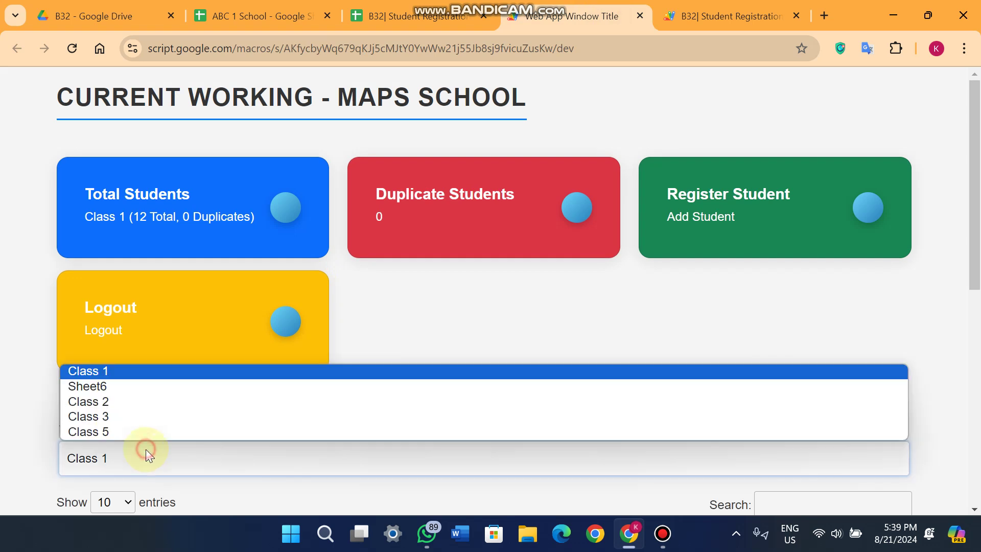
left_click(129, 401)
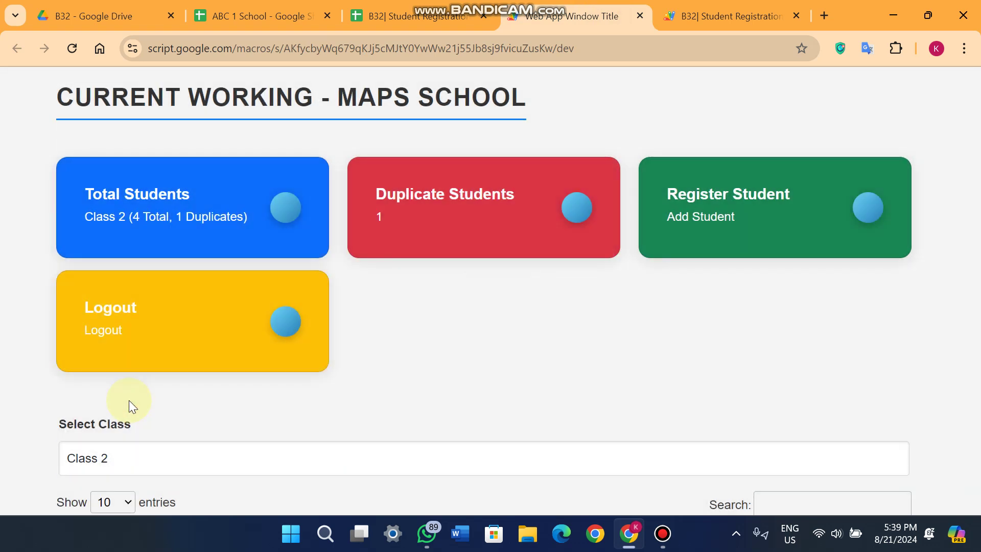
left_click(103, 216)
left_click_drag(103, 216, 122, 216)
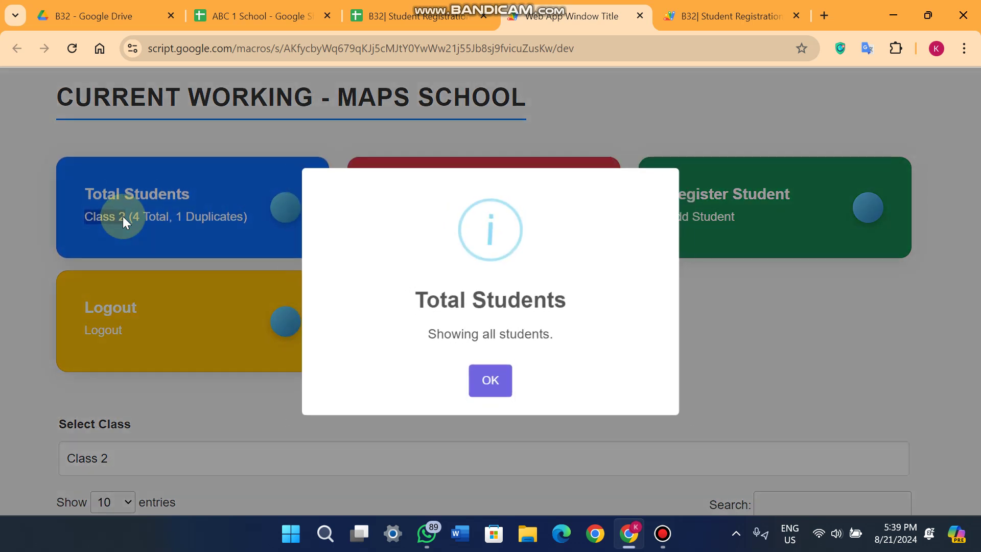
left_click(486, 380)
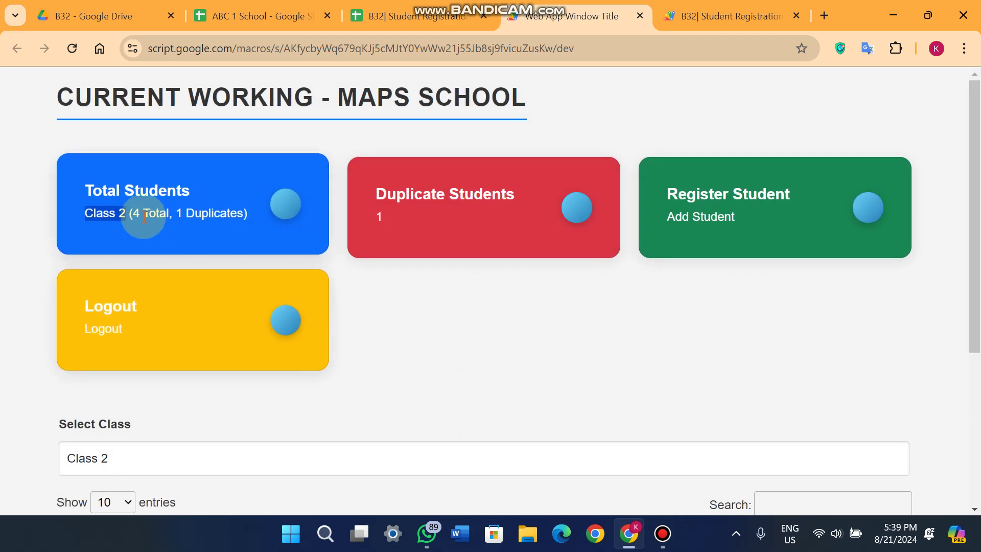
scroll(241, 233, "down", 5)
scroll(241, 233, "down", 1)
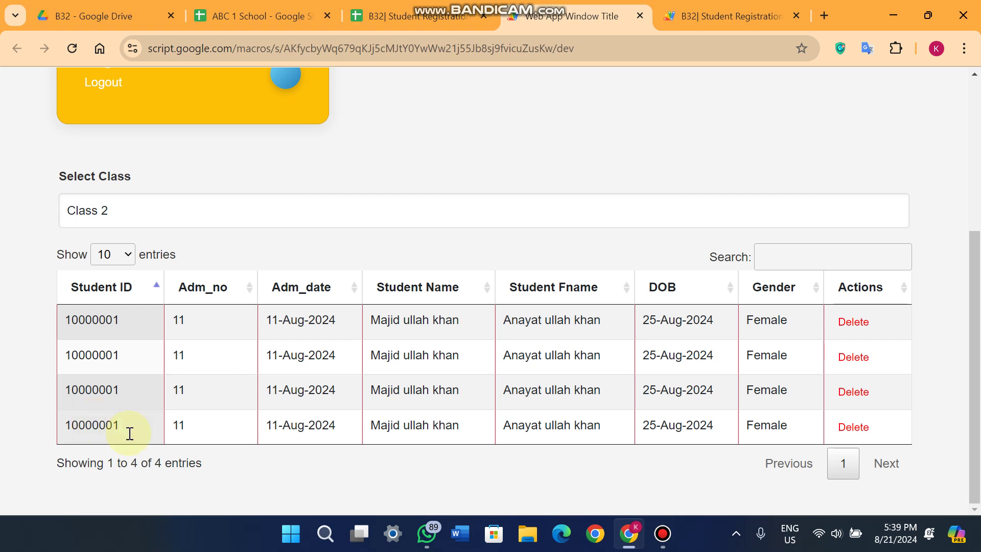
Delete two of the duplicate admission-11 rows in Class 2, confirming each deletion
left_click(863, 356)
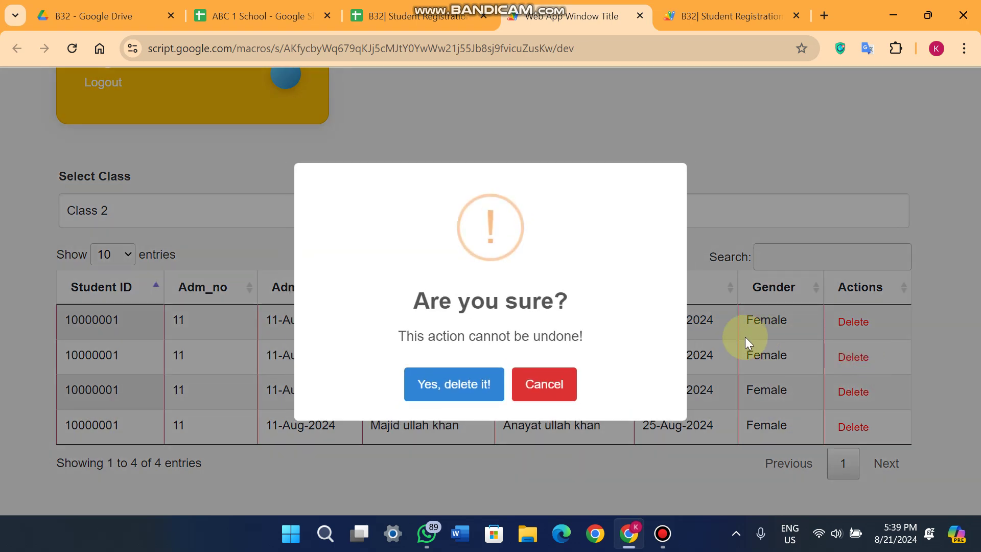
left_click(468, 386)
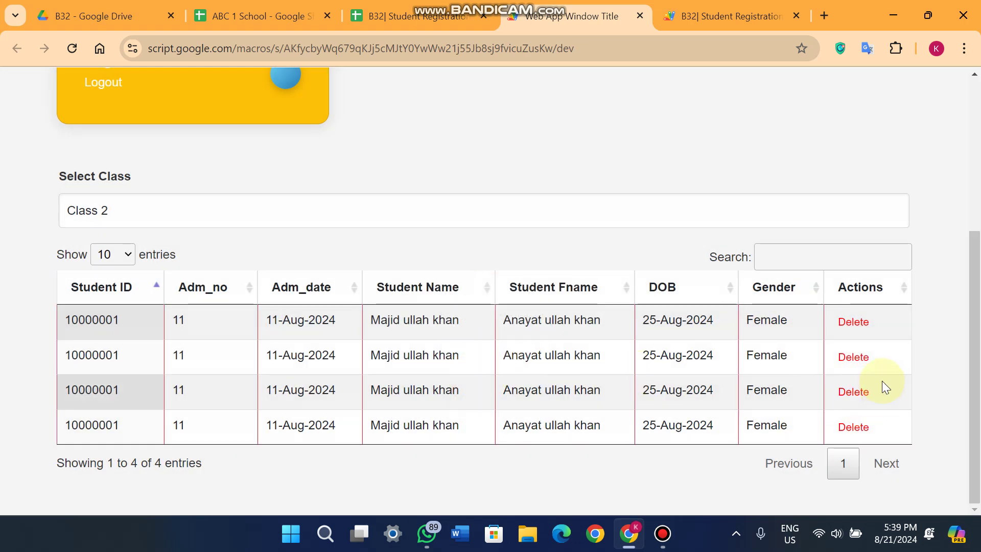
left_click(866, 360)
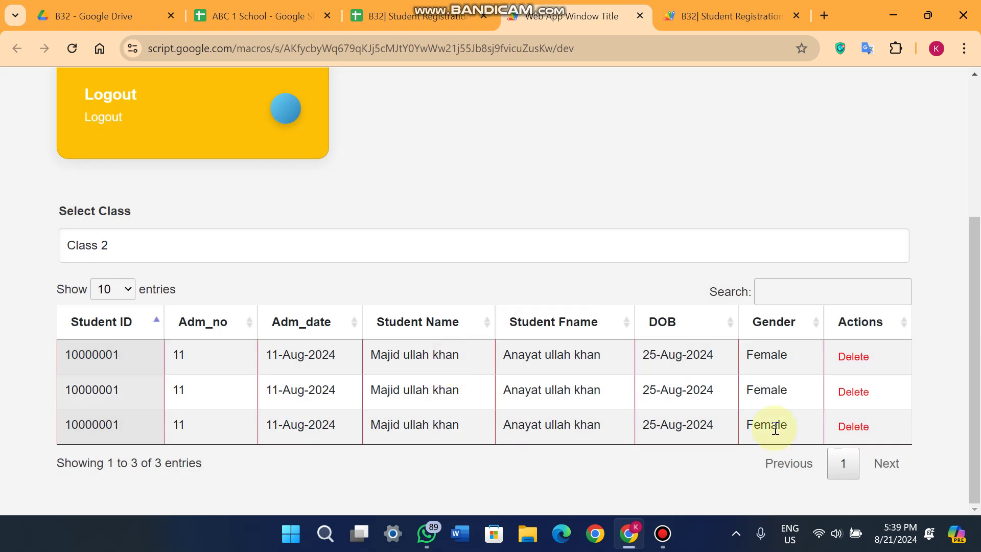
left_click(853, 392)
left_click(439, 387)
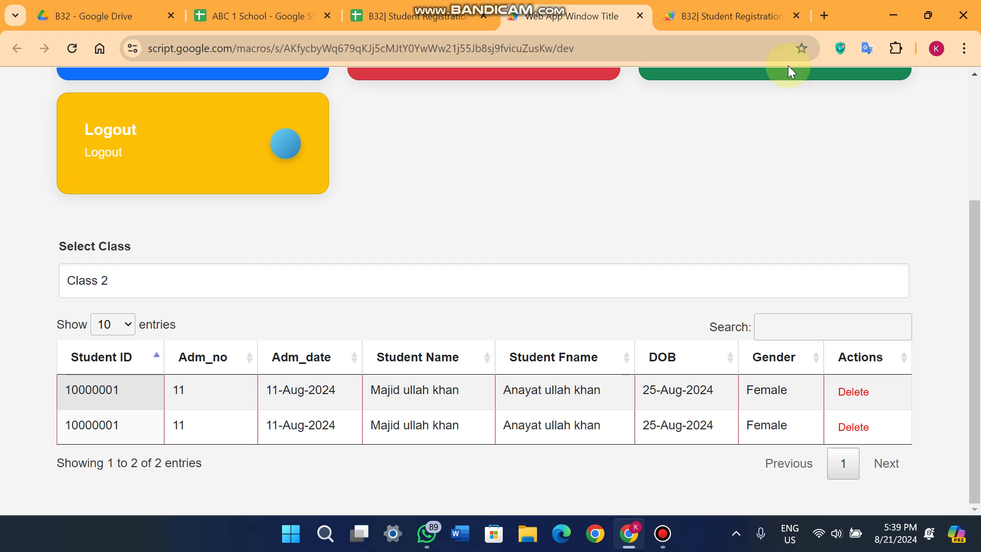
left_click(731, 16)
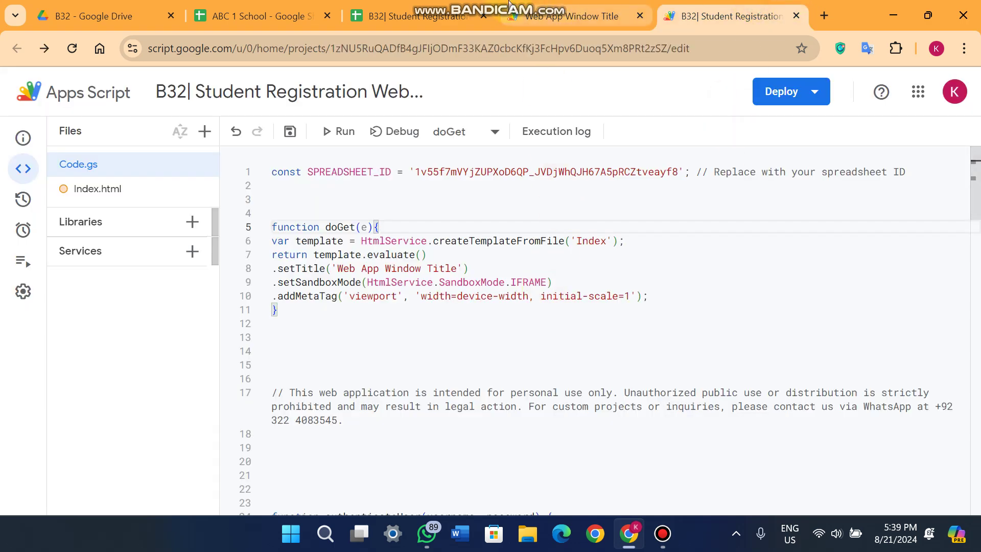
Compare the SPREADSHEET_ID in Code.gs with the ID in the spreadsheet's web address
left_click(445, 16)
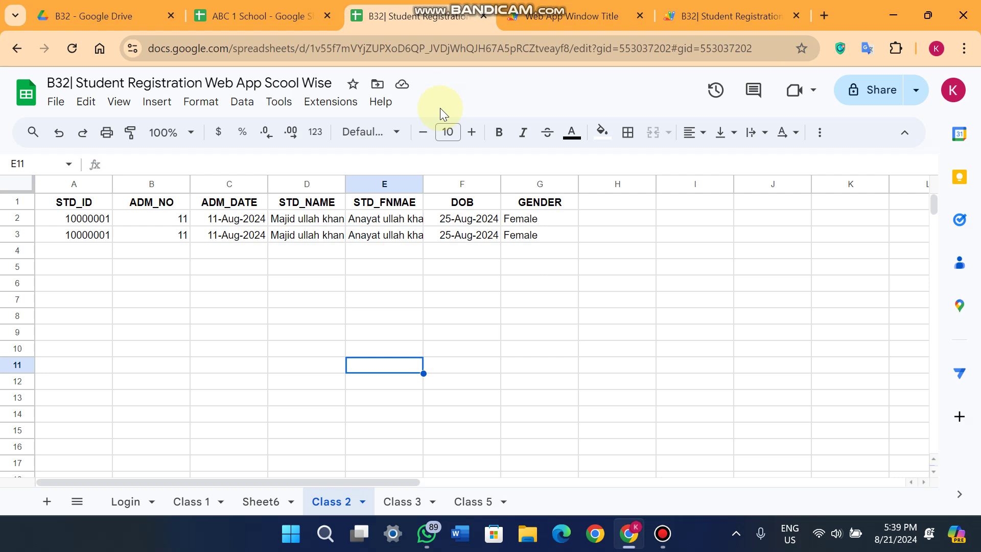
left_click(361, 48)
double_click(361, 48)
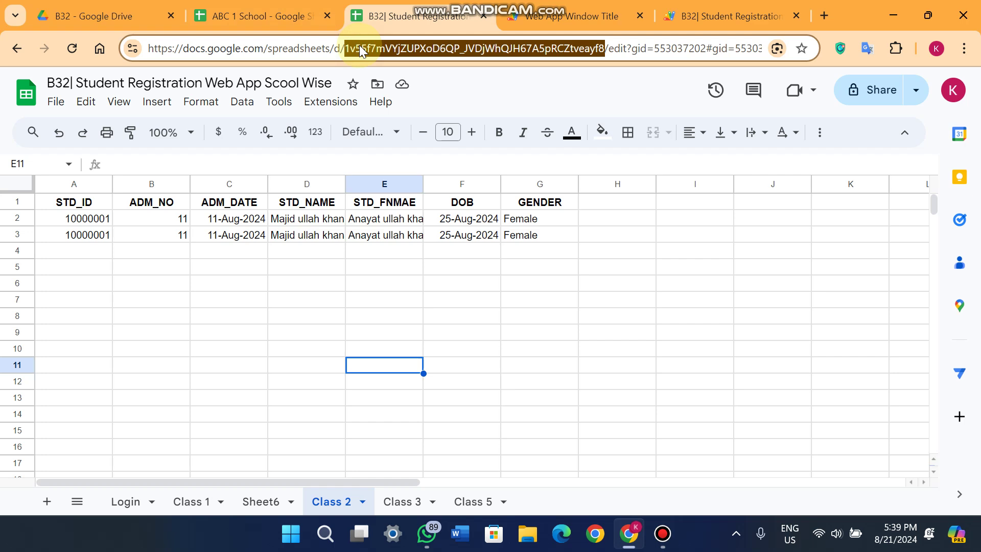
left_click(731, 16)
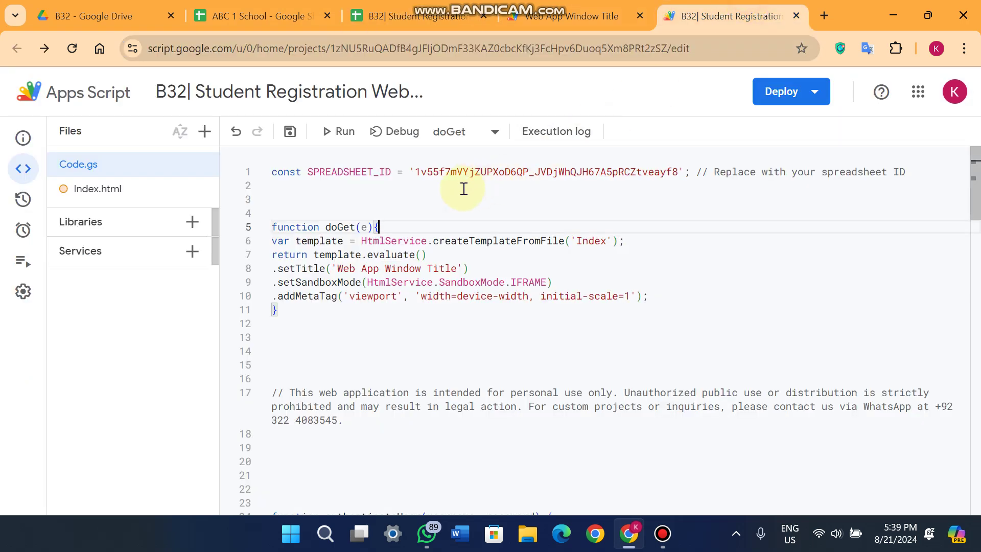
left_click_drag(414, 172, 680, 173)
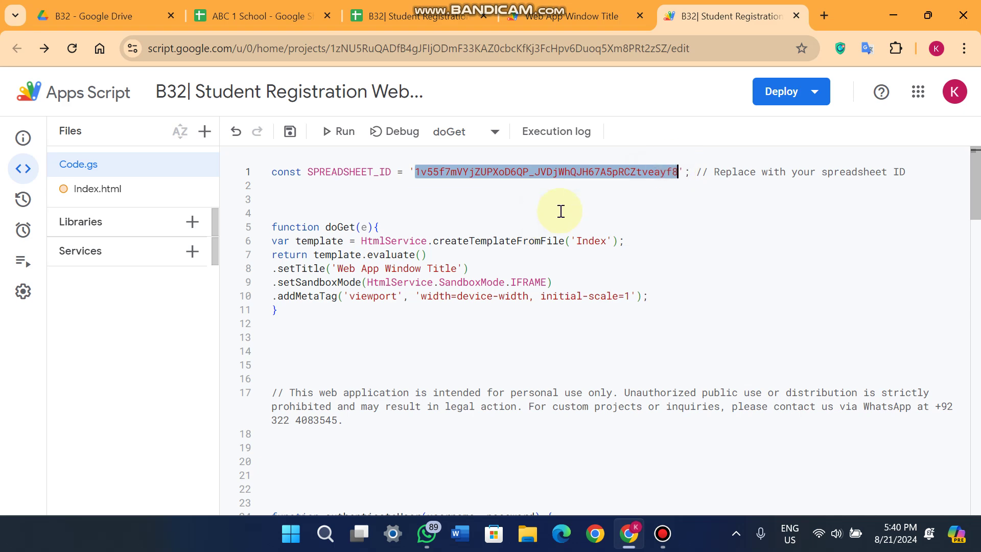
left_click(416, 16)
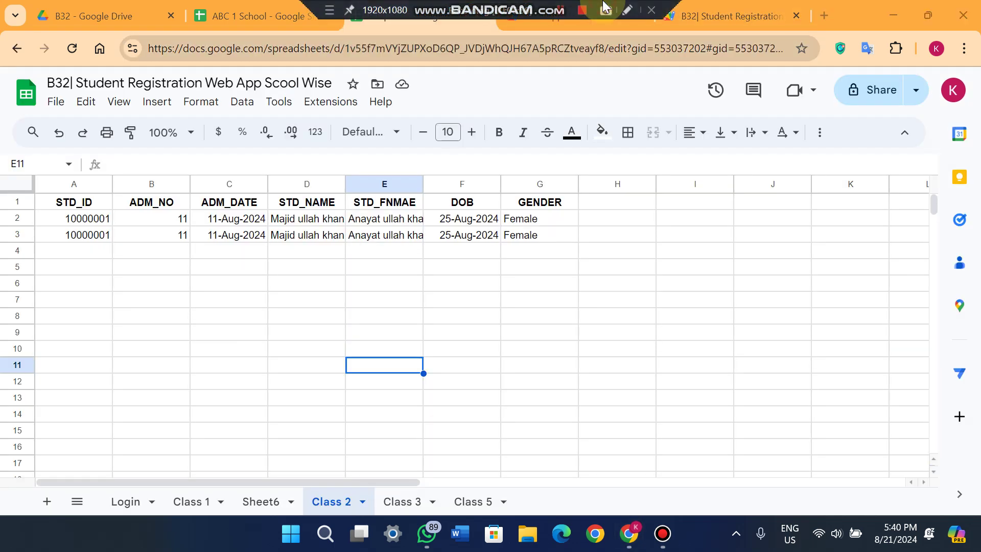
double_click(600, 49)
left_click(573, 16)
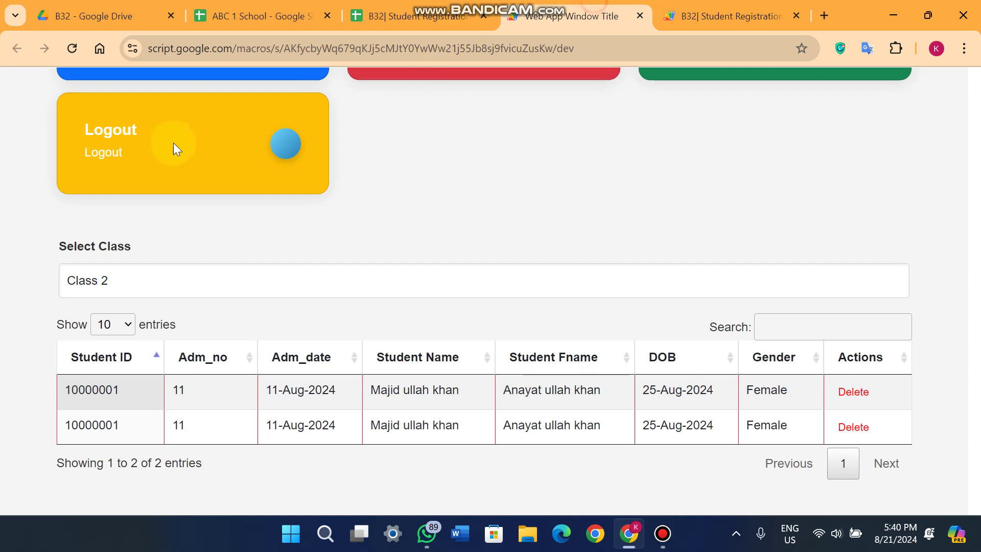
left_click(440, 12)
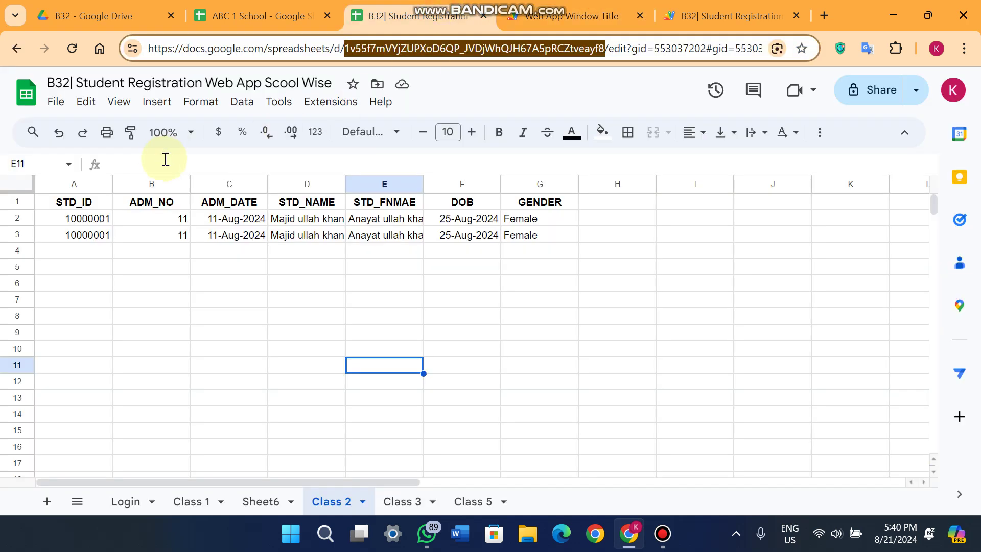
Save the script project and go back to the MAPS SCHOOL dashboard's Class 2 view
left_click(700, 6)
left_click(290, 132)
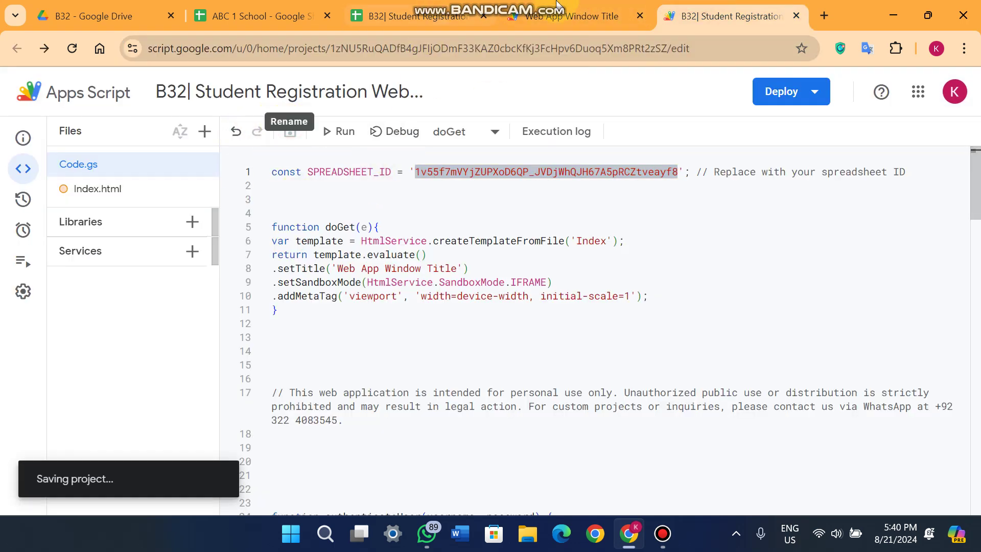
left_click(542, 6)
left_click(664, 15)
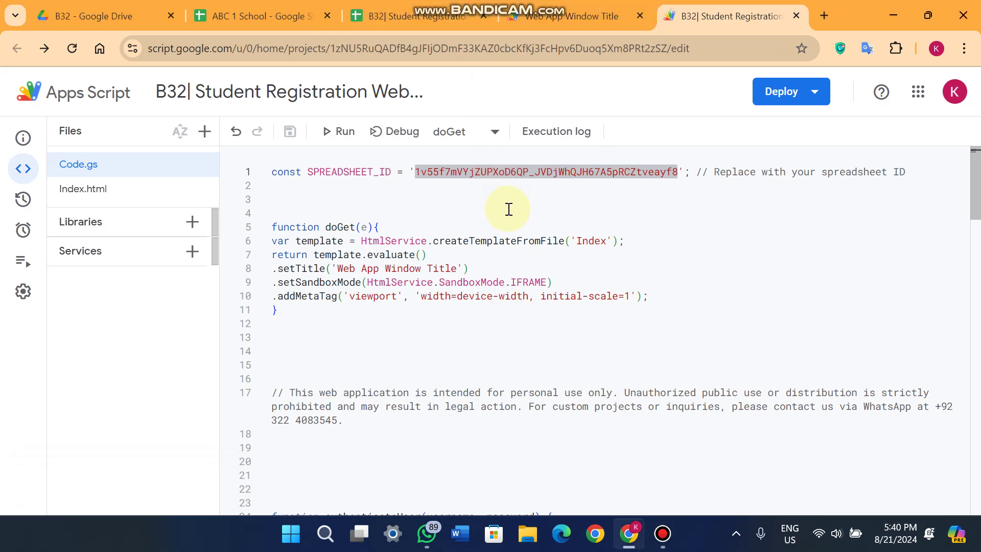
left_click(619, 186)
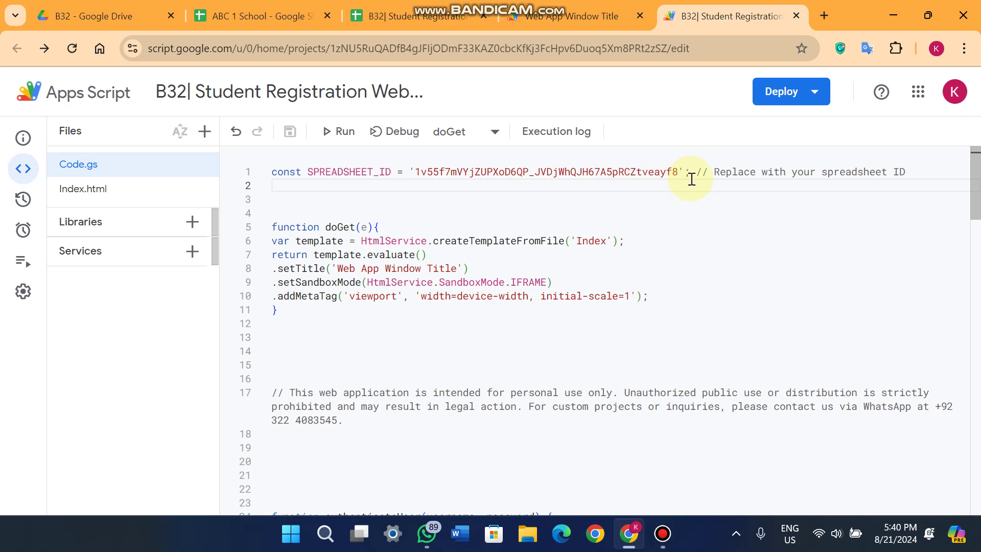
left_click(572, 16)
scroll(550, 220, "up", 2)
scroll(550, 220, "up", 1)
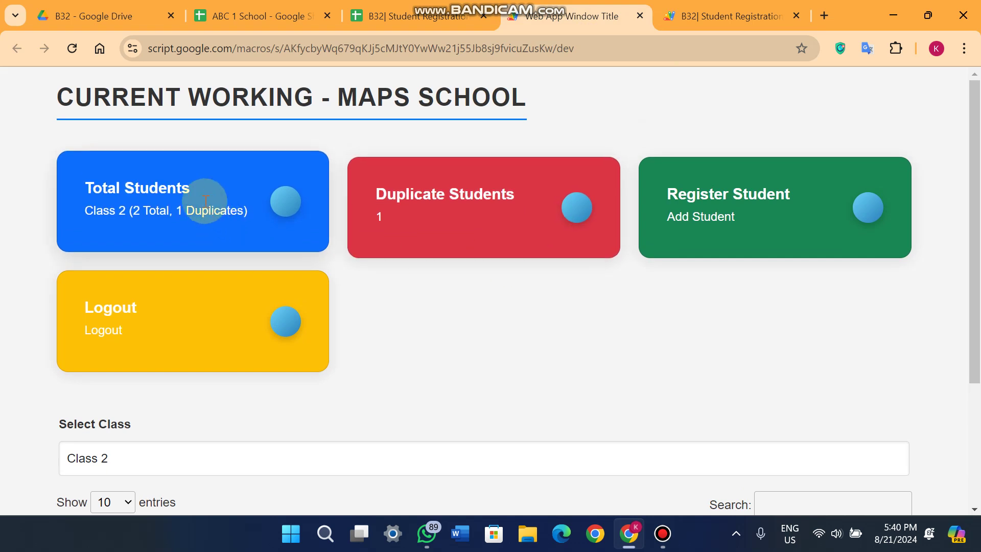
Delete the second Class 2 row and confirm, leaving a single admission-11 student
scroll(506, 260, "down", 3)
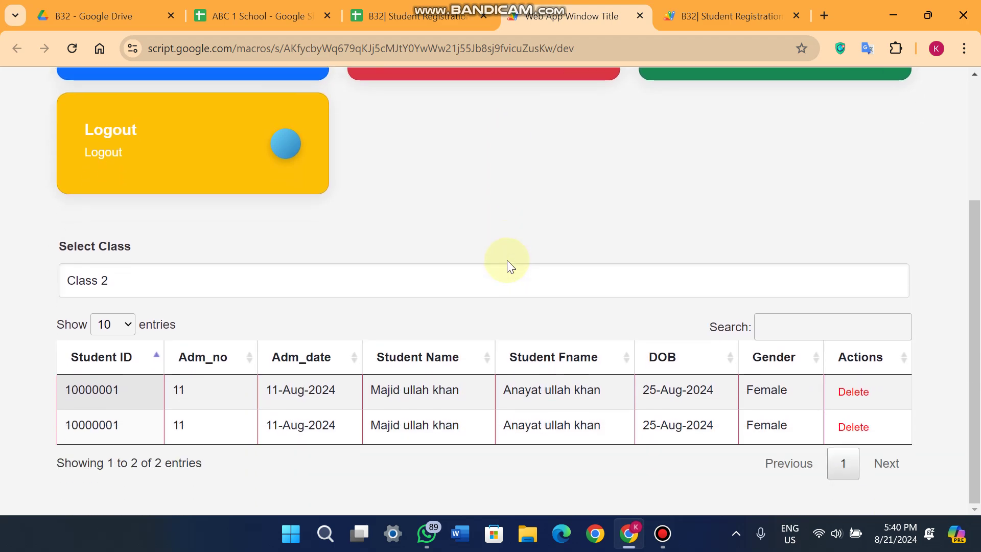
left_click(852, 428)
left_click(470, 385)
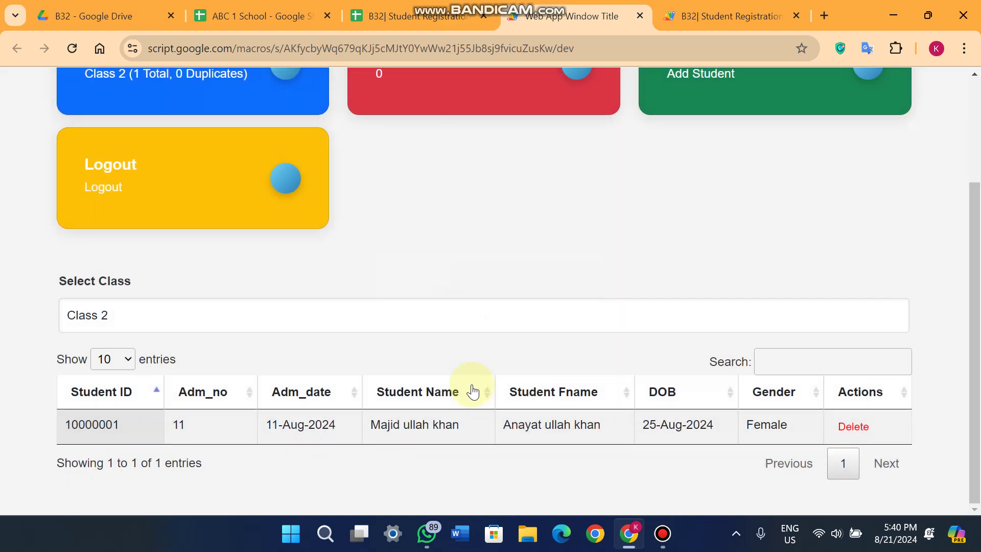
scroll(473, 391, "up", 2)
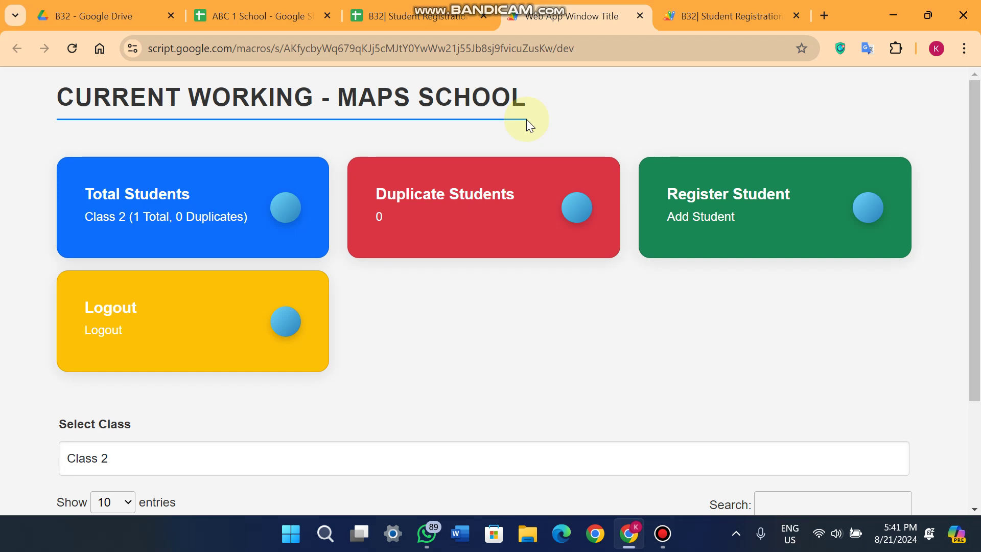
scroll(586, 306, "down", 3)
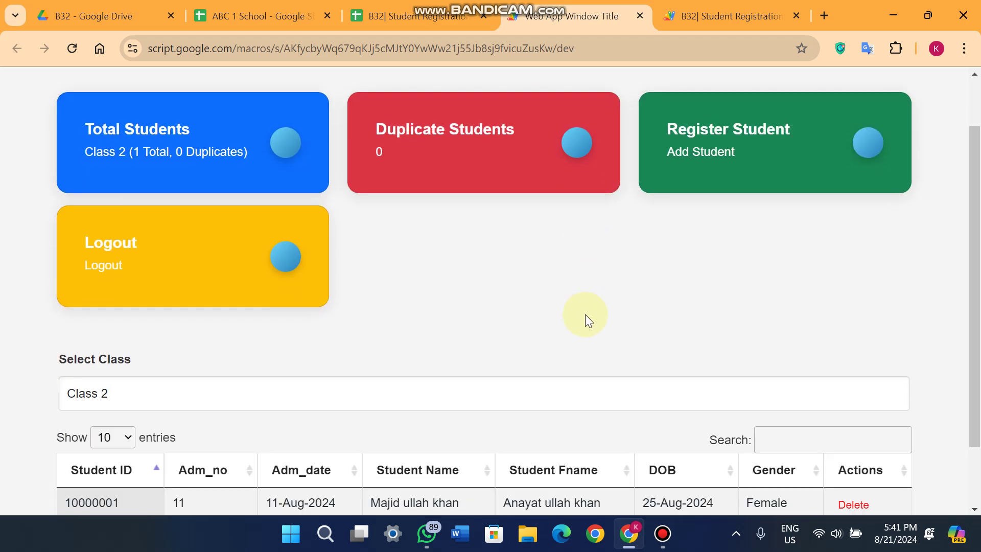
scroll(516, 424, "up", 3)
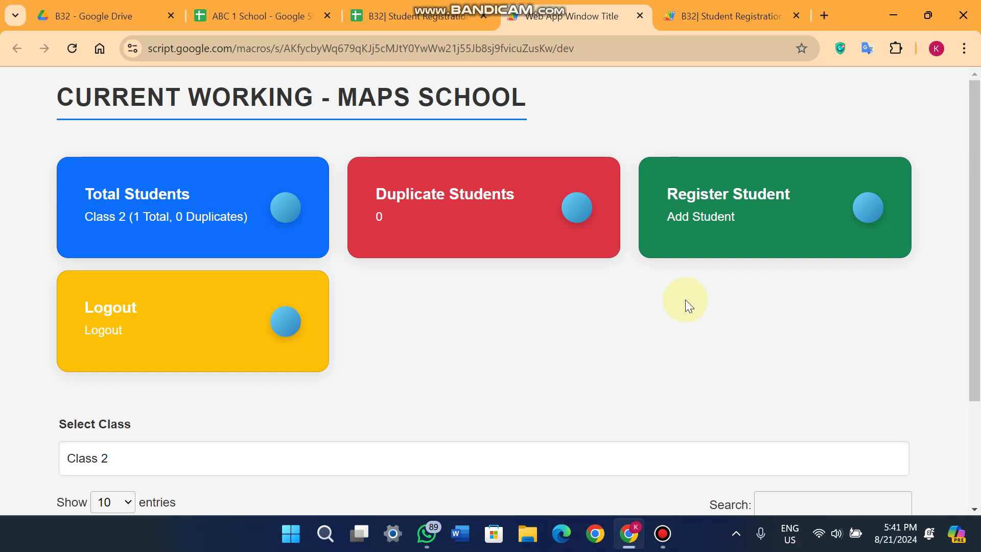
Create a new web app deployment with Who has access set to Anyone
left_click(698, 6)
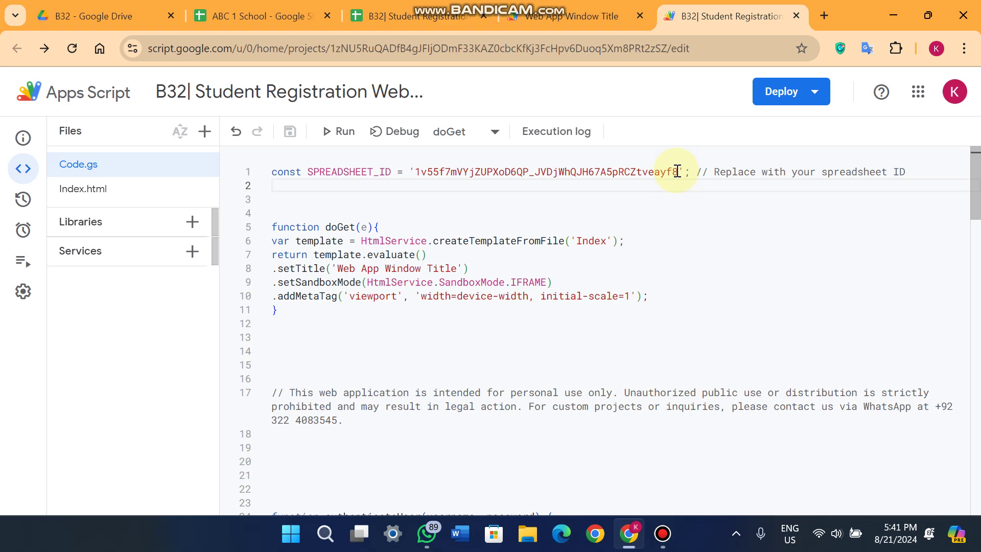
left_click(782, 92)
left_click(806, 133)
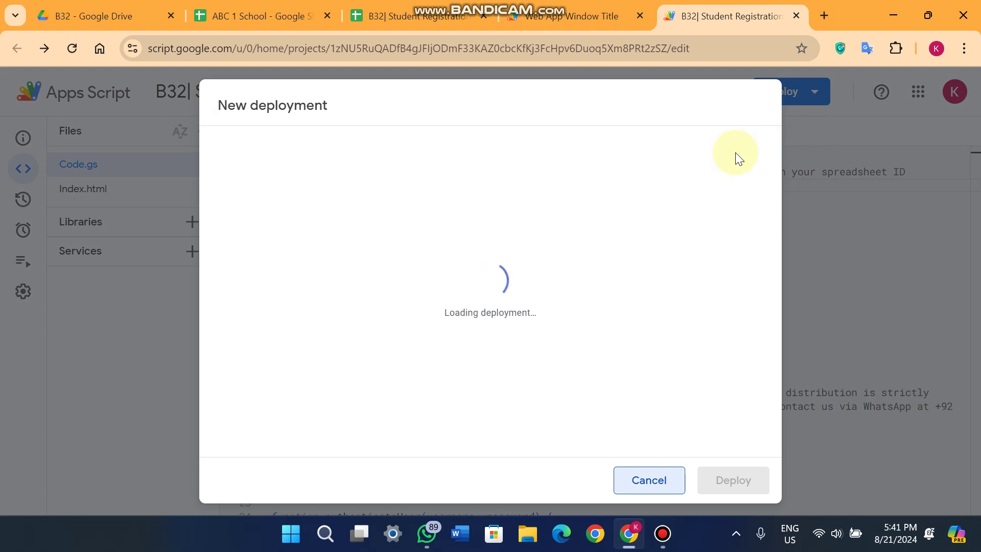
left_click(447, 375)
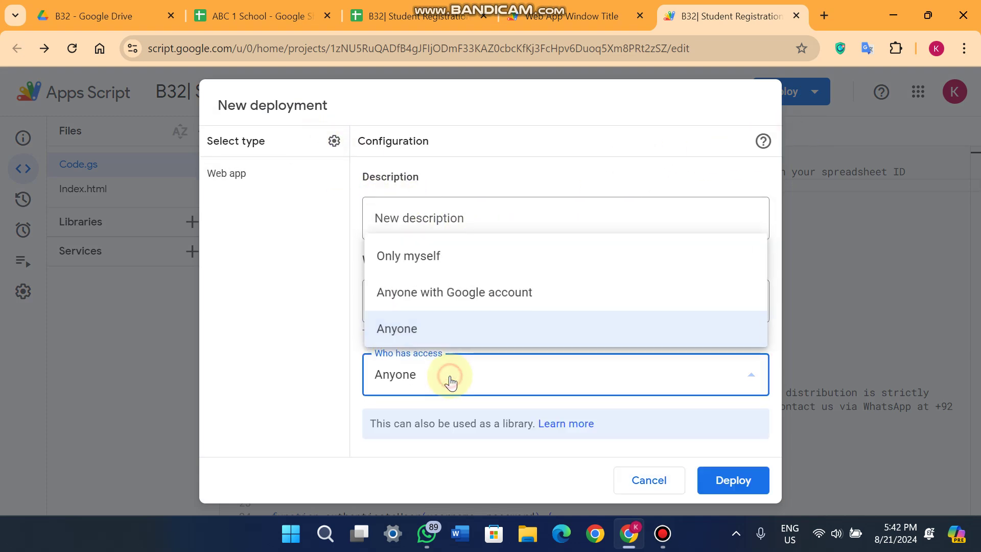
left_click(748, 480)
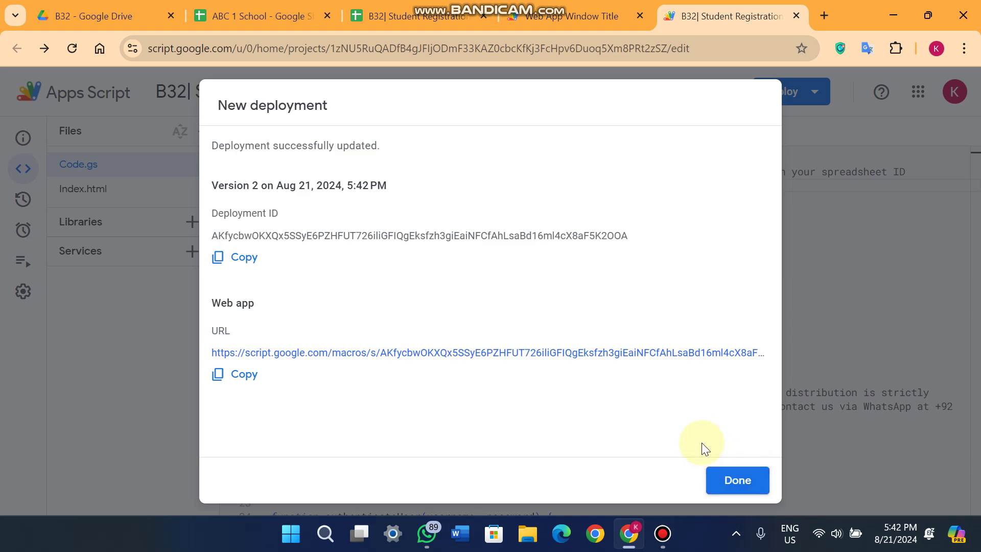
Open the Version 2 web app URL, check the School Login page loads, then close it
left_click(555, 357)
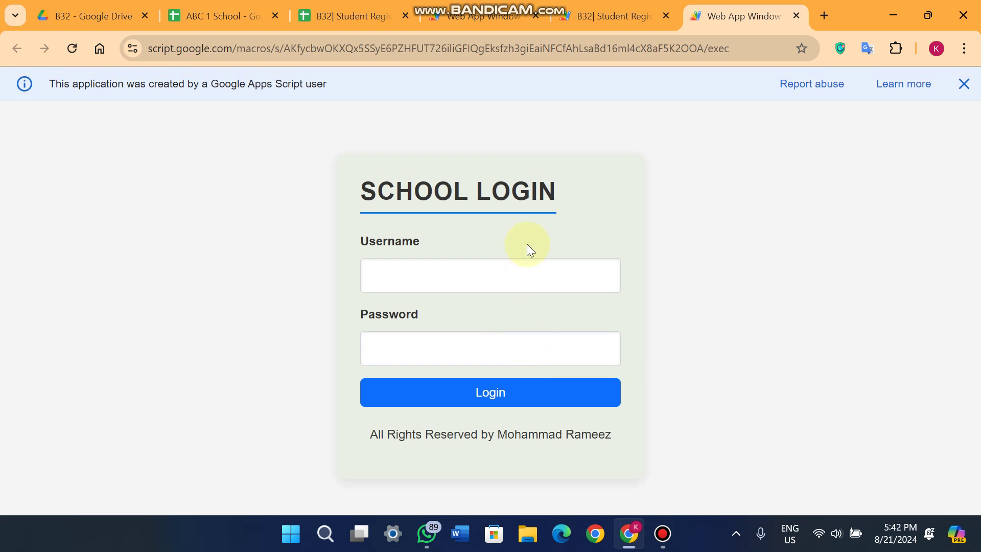
left_click(502, 277)
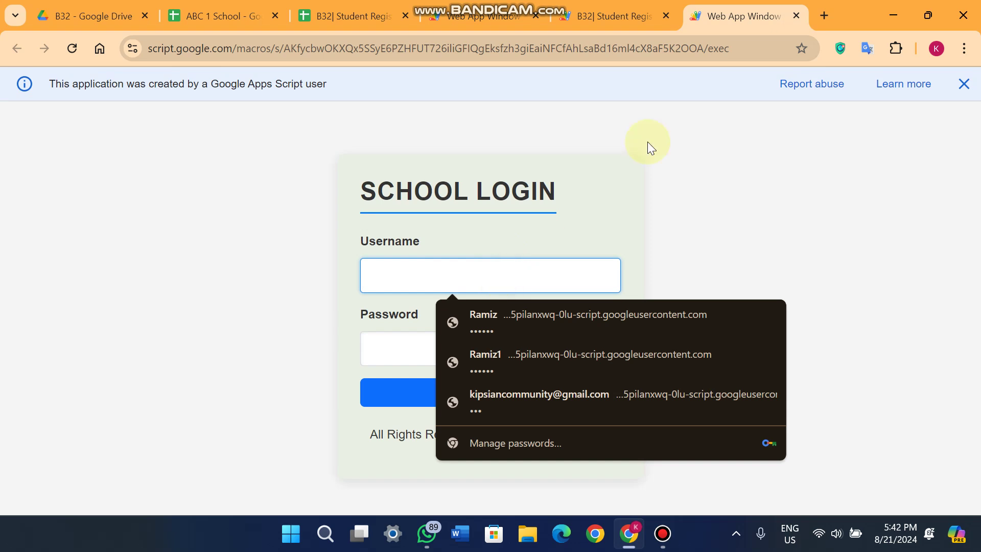
left_click(796, 15)
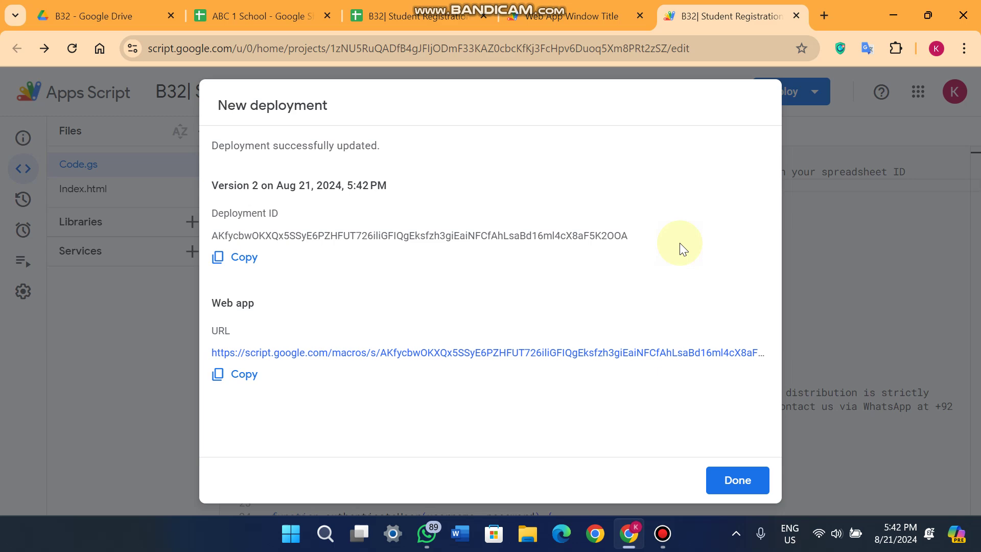